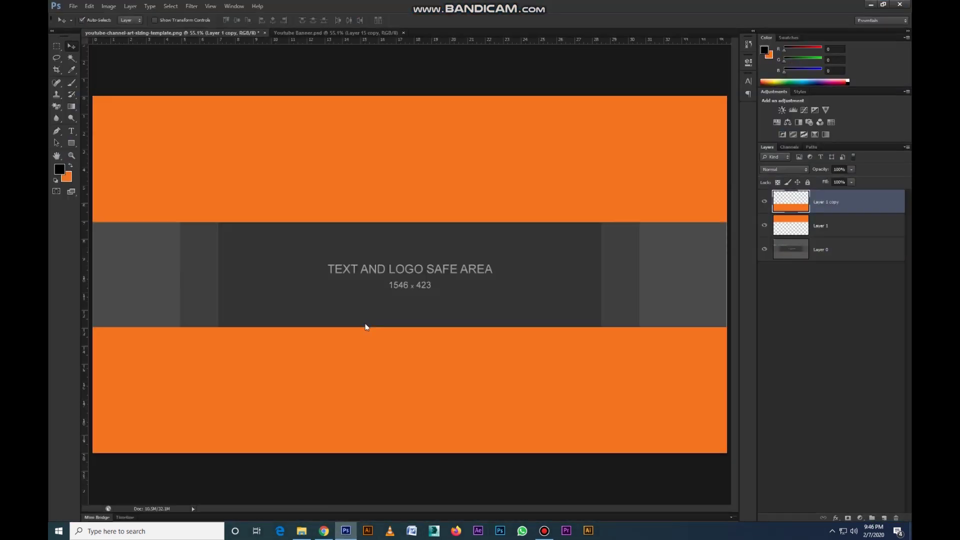
Place the gas-mask 7445 image beneath the orange bands, shrunk into the strip's left side
{"action": "left_click_drag", "start_coordinate": [338, 537], "coordinate": [364, 323]}
{"action": "key", "text": "Return"}
{"action": "key", "text": "Return"}
{"action": "mouse_move", "coordinate": [845, 202]}
{"action": "left_mouse_down"}
{"action": "mouse_move", "coordinate": [845, 261]}
{"action": "mouse_move", "coordinate": [873, 283]}
{"action": "left_mouse_up"}
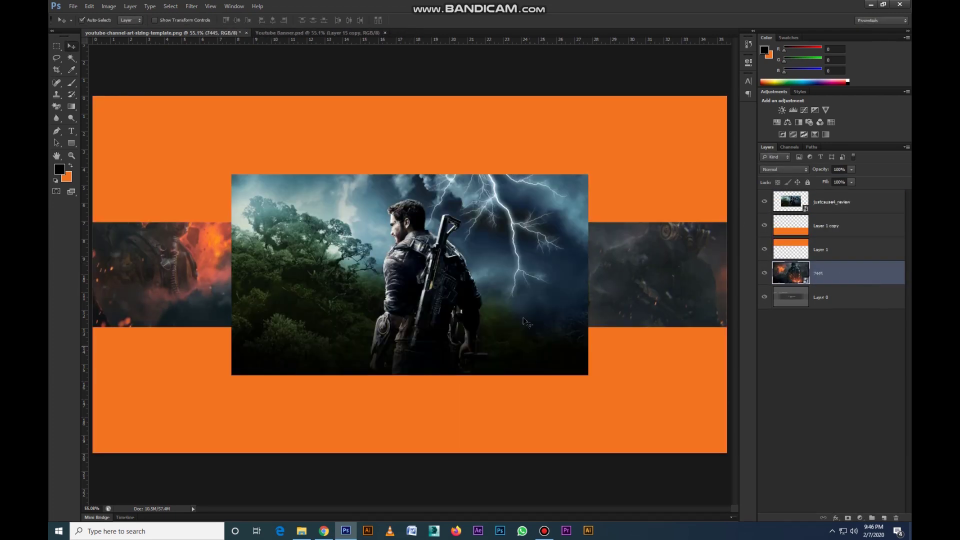
{"action": "left_click_drag", "start_coordinate": [459, 252], "coordinate": [506, 249]}
{"action": "key", "text": "ctrl+t"}
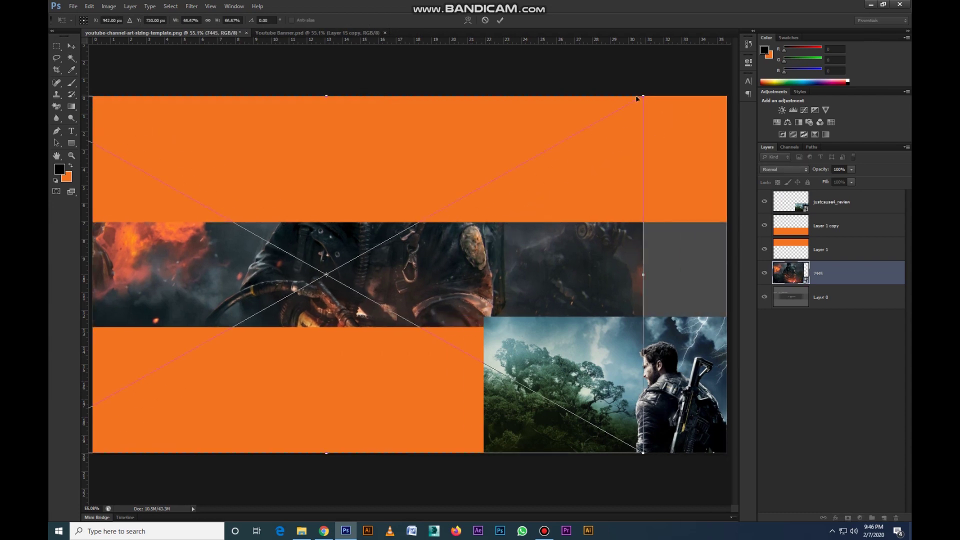
{"action": "left_click_drag", "start_coordinate": [641, 97], "coordinate": [357, 257]}
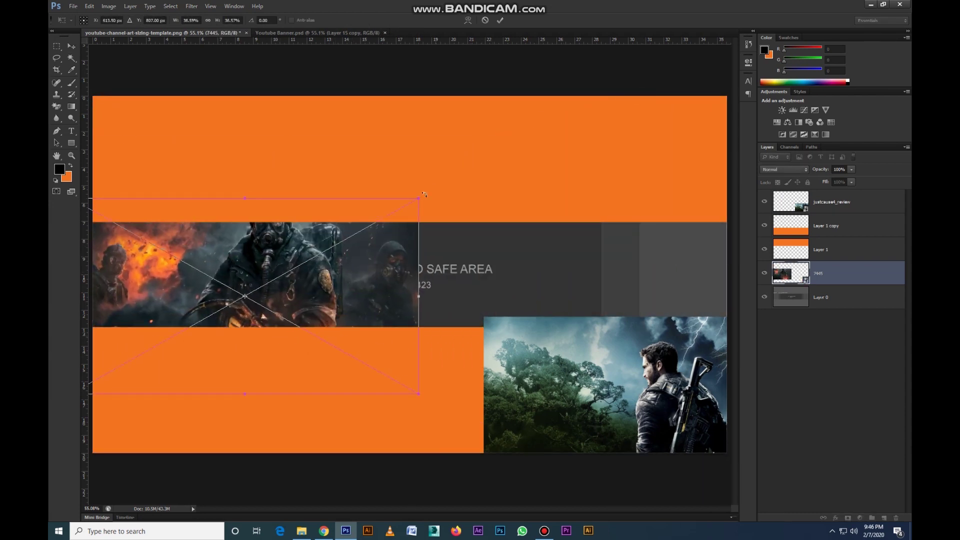
{"action": "left_click_drag", "start_coordinate": [313, 313], "coordinate": [285, 280]}
{"action": "key", "text": "Return"}
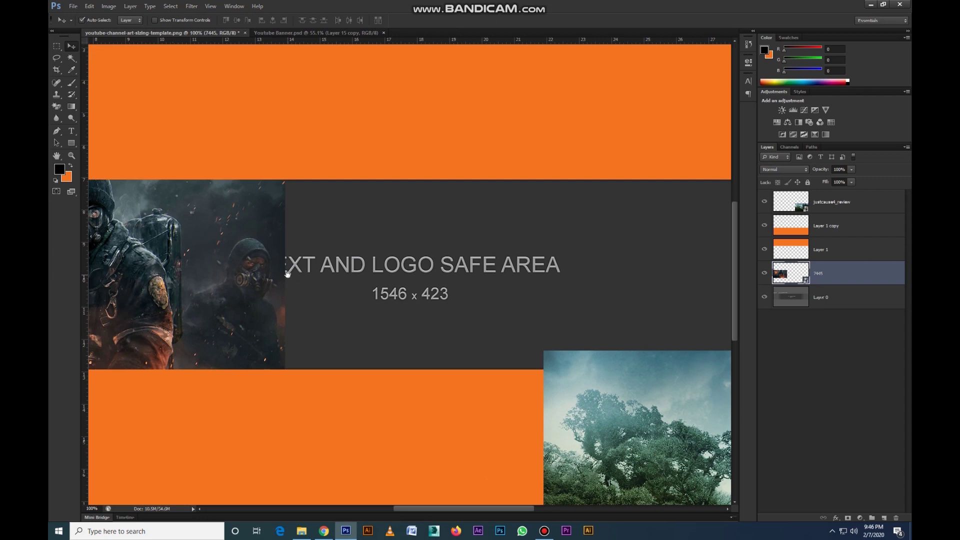
Move the Just Cause 4 image below the orange bands into the strip, and lock both band layers
{"action": "left_click_drag", "start_coordinate": [643, 421], "coordinate": [643, 337]}
{"action": "key", "text": "ctrl+["}
{"action": "key", "text": "ctrl+["}
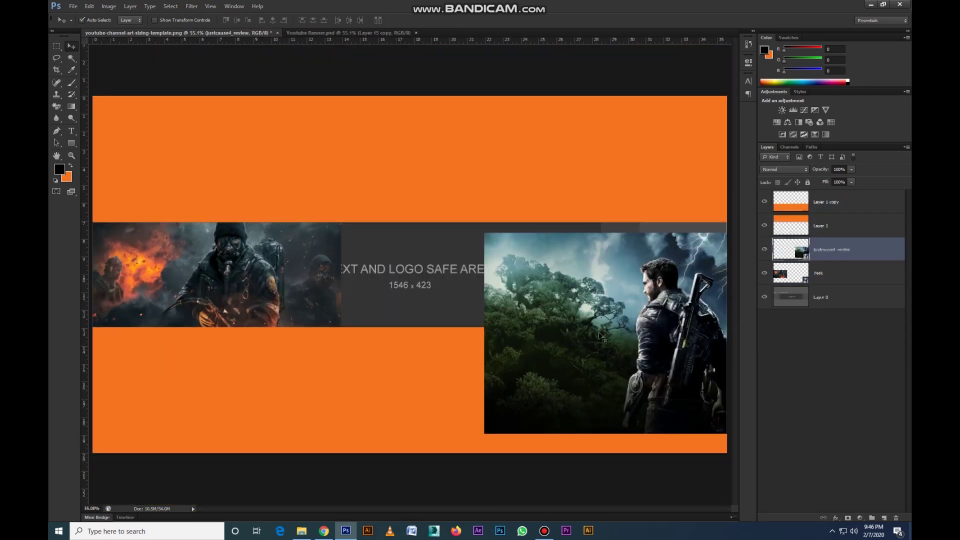
{"action": "left_click_drag", "start_coordinate": [511, 340], "coordinate": [478, 330]}
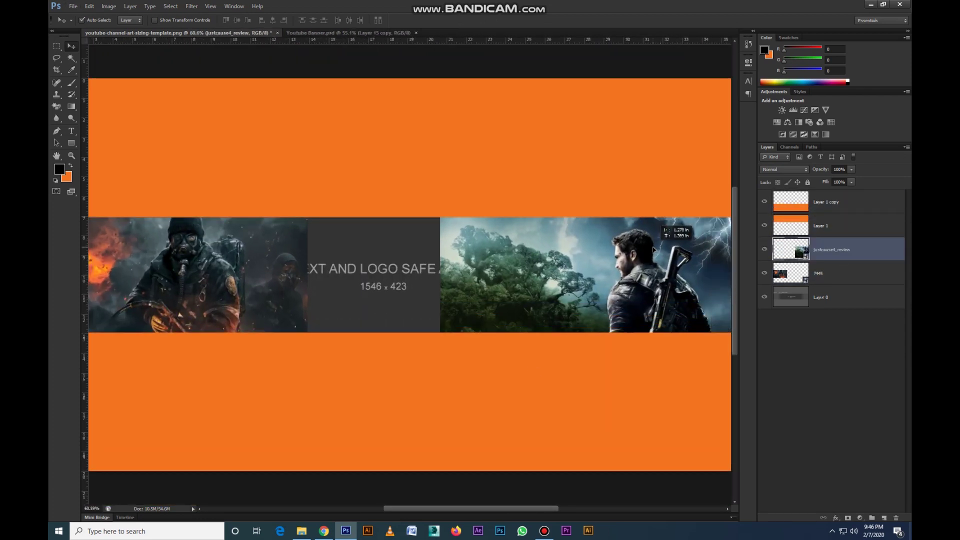
{"action": "left_click", "coordinate": [890, 216]}
{"action": "left_click", "coordinate": [849, 201], "text": "shift"}
{"action": "left_click", "coordinate": [807, 182]}
Shift the Just Cause 4 image to the right end and scale it to about 89%
{"action": "mouse_move", "coordinate": [574, 280]}
{"action": "left_mouse_down"}
{"action": "mouse_move", "coordinate": [611, 283]}
{"action": "mouse_move", "coordinate": [614, 268]}
{"action": "left_mouse_up"}
{"action": "key", "text": "ctrl+minus"}
{"action": "key", "text": "ctrl+t"}
{"action": "left_click_drag", "start_coordinate": [420, 358], "coordinate": [466, 337]}
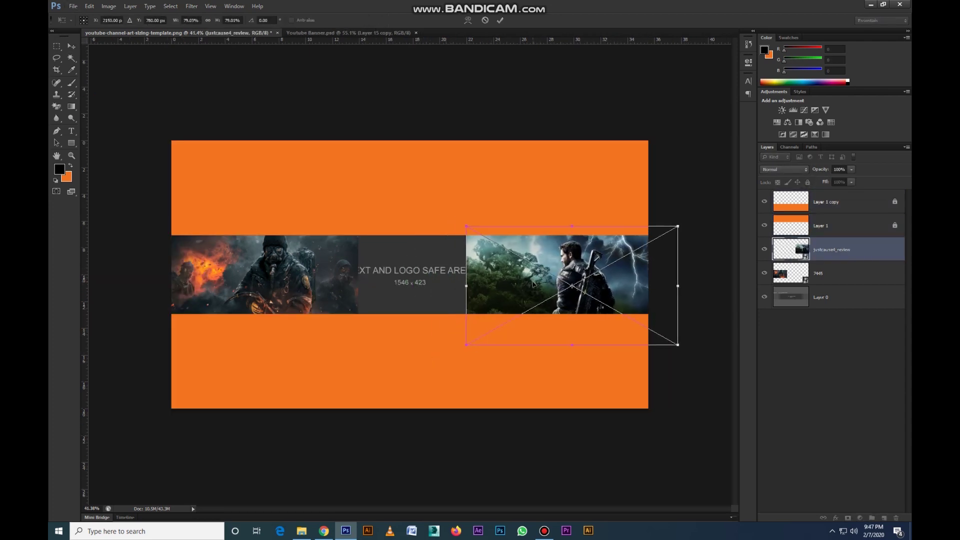
{"action": "key", "text": "Return"}
{"action": "key", "text": "ctrl+0"}
Scroll through the gaming wallpaper image search results
{"action": "left_click", "coordinate": [323, 531]}
{"action": "scroll", "coordinate": [572, 337], "scroll_direction": "down", "scroll_amount": 5}
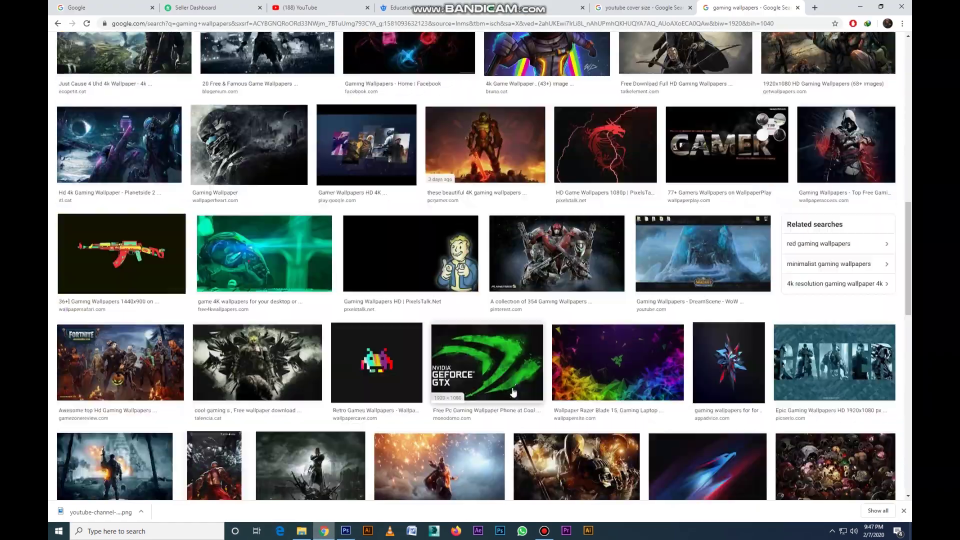
{"action": "scroll", "coordinate": [573, 336], "scroll_direction": "down", "scroll_amount": 5}
{"action": "scroll", "coordinate": [573, 337], "scroll_direction": "down", "scroll_amount": 5}
{"action": "scroll", "coordinate": [572, 336], "scroll_direction": "down", "scroll_amount": 2}
{"action": "scroll", "coordinate": [575, 338], "scroll_direction": "down", "scroll_amount": 7}
{"action": "scroll", "coordinate": [584, 338], "scroll_direction": "down", "scroll_amount": 6}
{"action": "scroll", "coordinate": [595, 340], "scroll_direction": "down", "scroll_amount": 6}
{"action": "scroll", "coordinate": [595, 340], "scroll_direction": "down", "scroll_amount": 6}
{"action": "scroll", "coordinate": [596, 341], "scroll_direction": "down", "scroll_amount": 5}
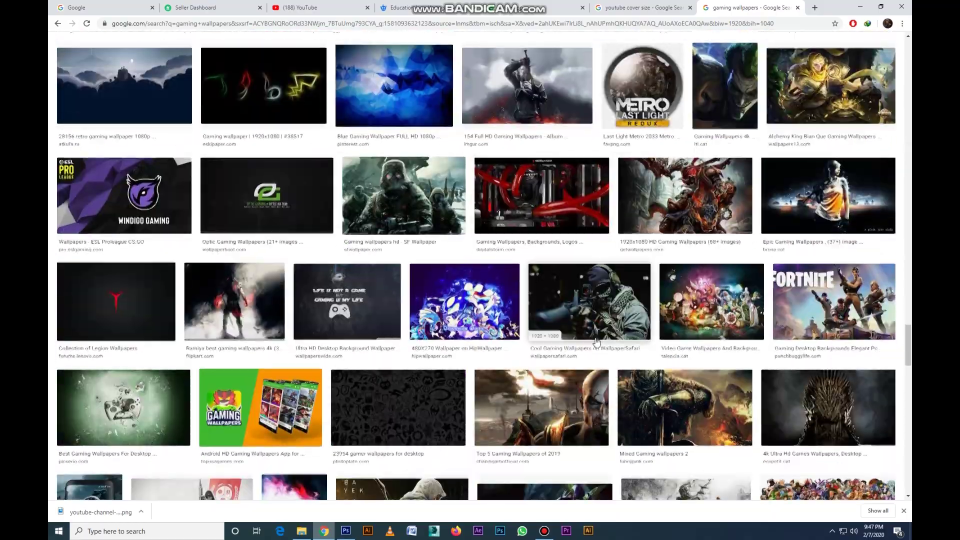
{"action": "scroll", "coordinate": [597, 343], "scroll_direction": "down", "scroll_amount": 6}
{"action": "scroll", "coordinate": [597, 345], "scroll_direction": "down", "scroll_amount": 5}
{"action": "scroll", "coordinate": [598, 345], "scroll_direction": "down", "scroll_amount": 3}
{"action": "scroll", "coordinate": [597, 344], "scroll_direction": "down", "scroll_amount": 6}
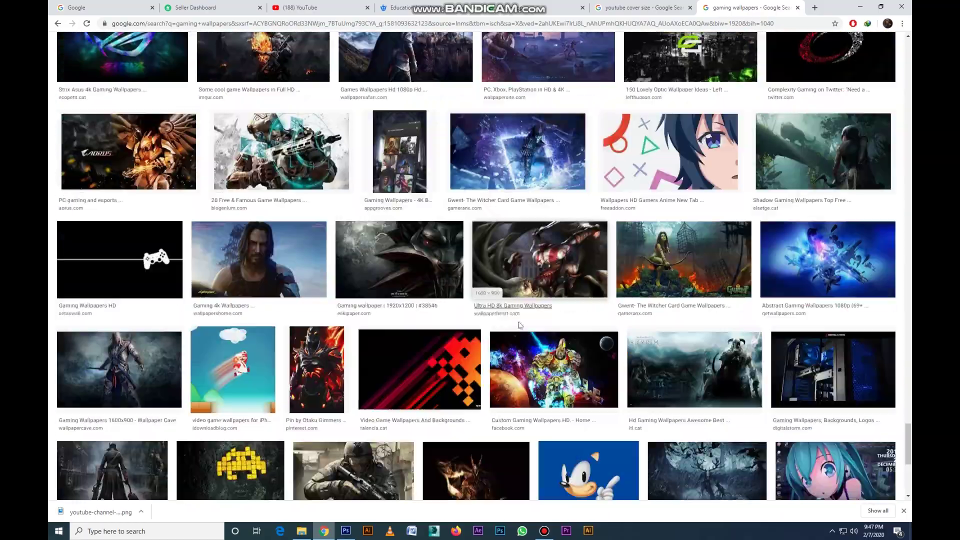
{"action": "scroll", "coordinate": [598, 345], "scroll_direction": "down", "scroll_amount": 4}
{"action": "left_click_drag", "start_coordinate": [910, 372], "coordinate": [908, 65]}
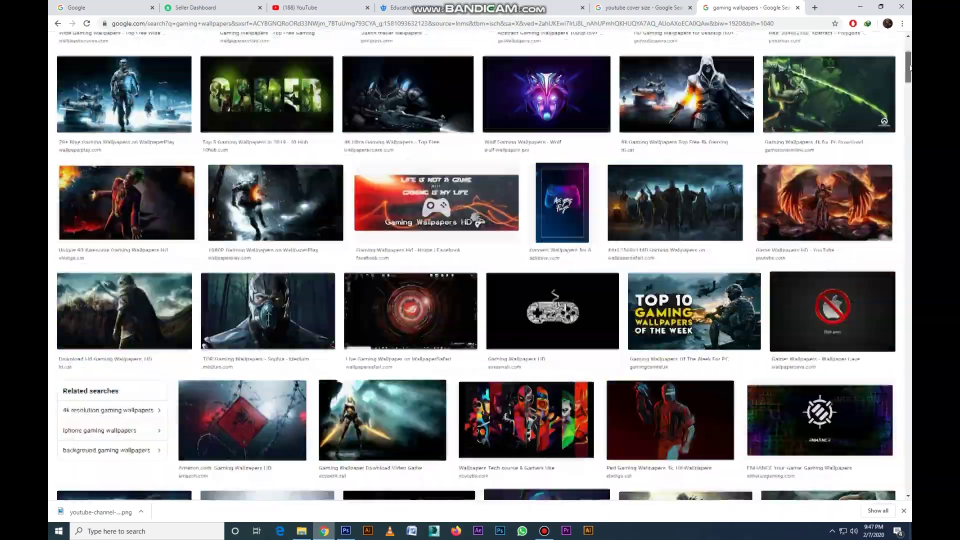
{"action": "scroll", "coordinate": [316, 183], "scroll_direction": "down", "scroll_amount": 2}
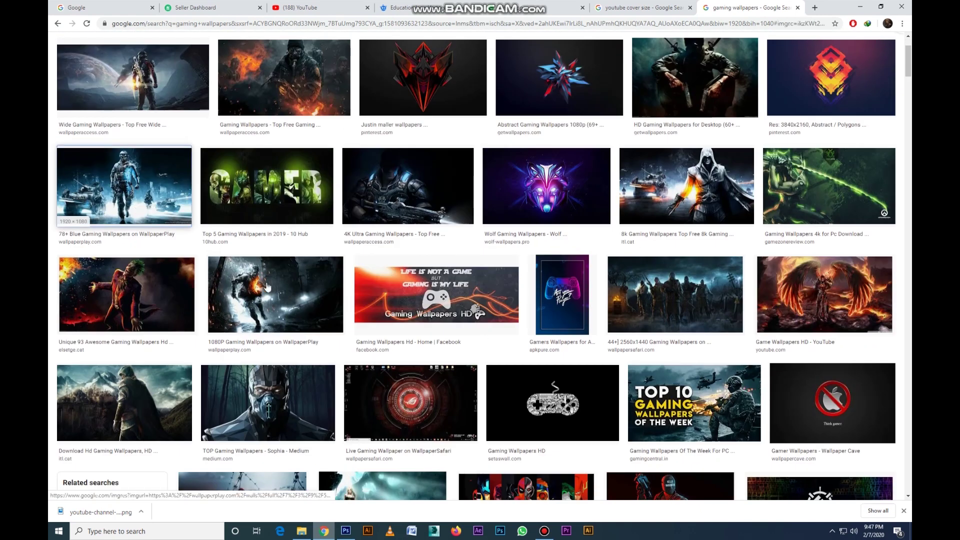
Copy the Middle-earth wallpaper and paste it into the banner as a new layer
{"action": "left_click", "coordinate": [407, 188]}
{"action": "scroll", "coordinate": [576, 296], "scroll_direction": "down", "scroll_amount": 1}
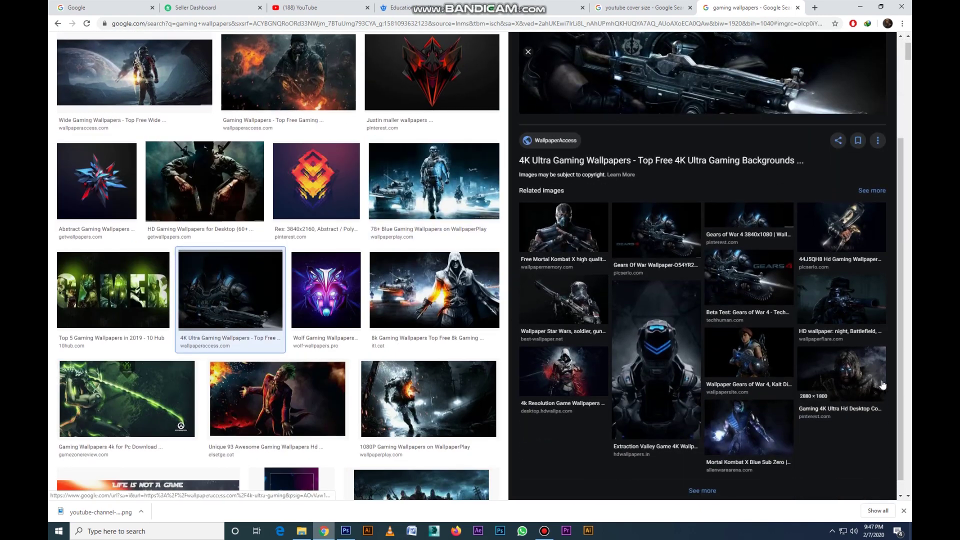
{"action": "left_click", "coordinate": [883, 385]}
{"action": "right_click", "coordinate": [649, 129]}
{"action": "left_click", "coordinate": [670, 216]}
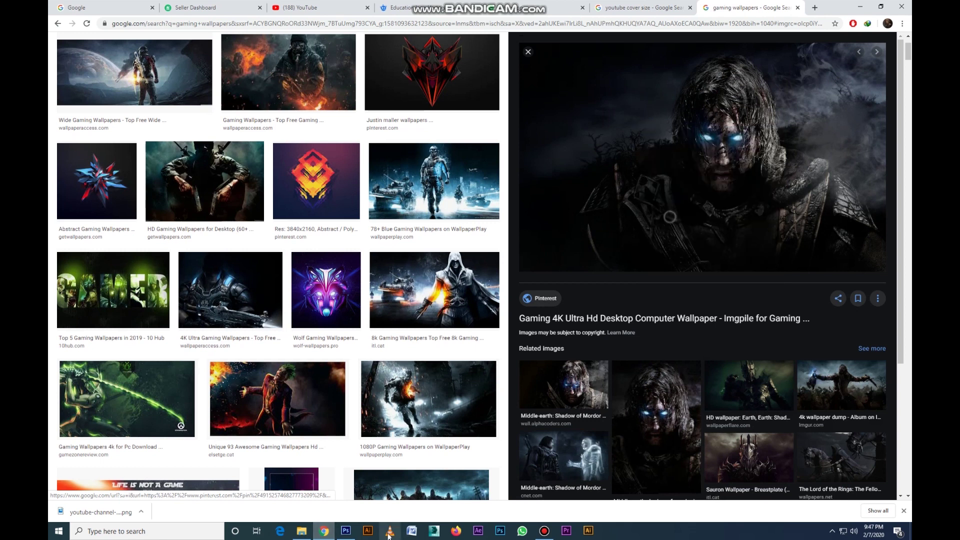
{"action": "left_click", "coordinate": [345, 530]}
{"action": "key", "text": "ctrl+v"}
{"action": "key", "text": "ctrl+t"}
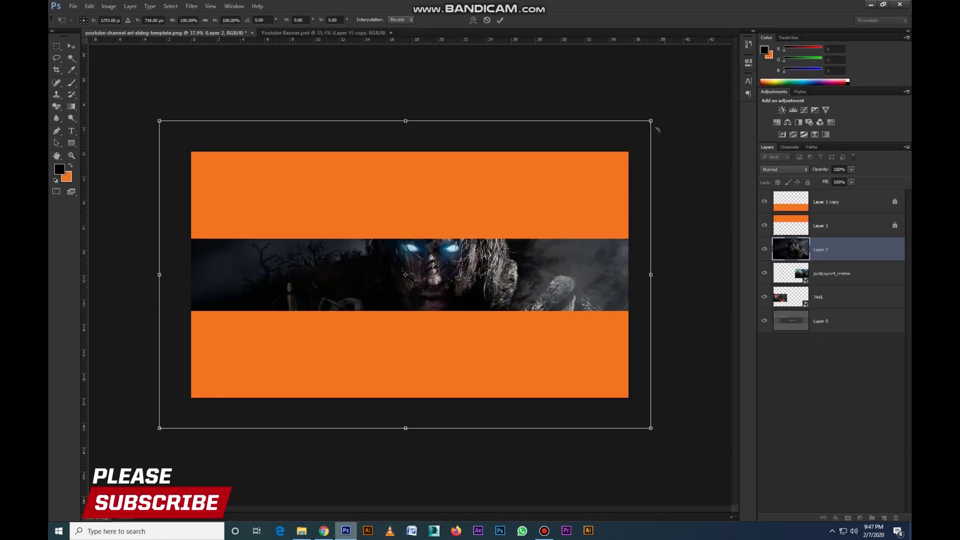
Shrink Layer 2 to fit the strip, move it below the game images and centre it horizontally
{"action": "left_click_drag", "start_coordinate": [650, 120], "coordinate": [461, 153]}
{"action": "key", "text": "Return"}
{"action": "key", "text": "ctrl+0"}
{"action": "mouse_move", "coordinate": [843, 252]}
{"action": "left_mouse_down"}
{"action": "mouse_move", "coordinate": [826, 283]}
{"action": "mouse_move", "coordinate": [853, 308]}
{"action": "left_mouse_up"}
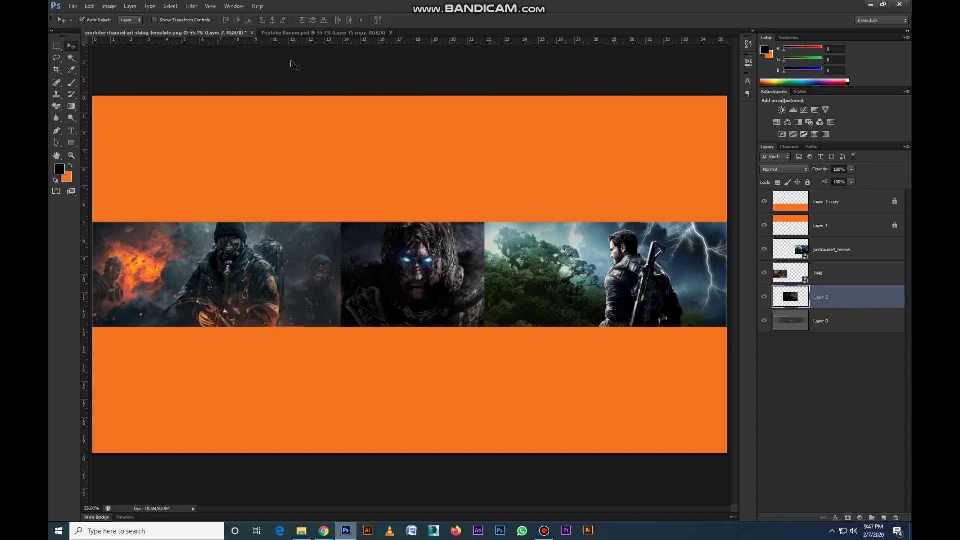
{"action": "left_click", "coordinate": [277, 19]}
{"action": "key", "text": "ctrl+d"}
Give the Layer 1 copy band a near-black 010101 Color Overlay style
{"action": "left_click", "coordinate": [850, 226]}
{"action": "left_click", "coordinate": [854, 201], "text": "shift"}
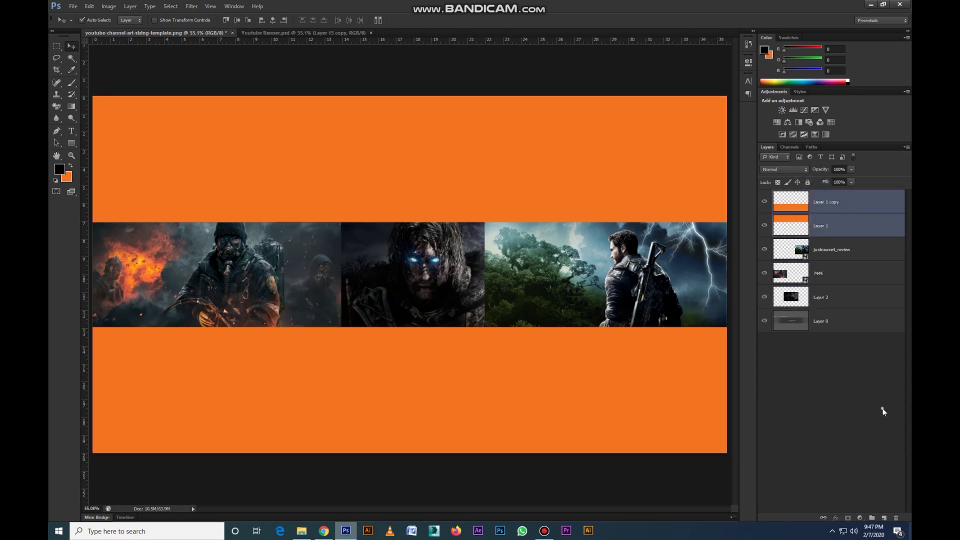
{"action": "left_click", "coordinate": [880, 202]}
{"action": "left_click", "coordinate": [550, 124]}
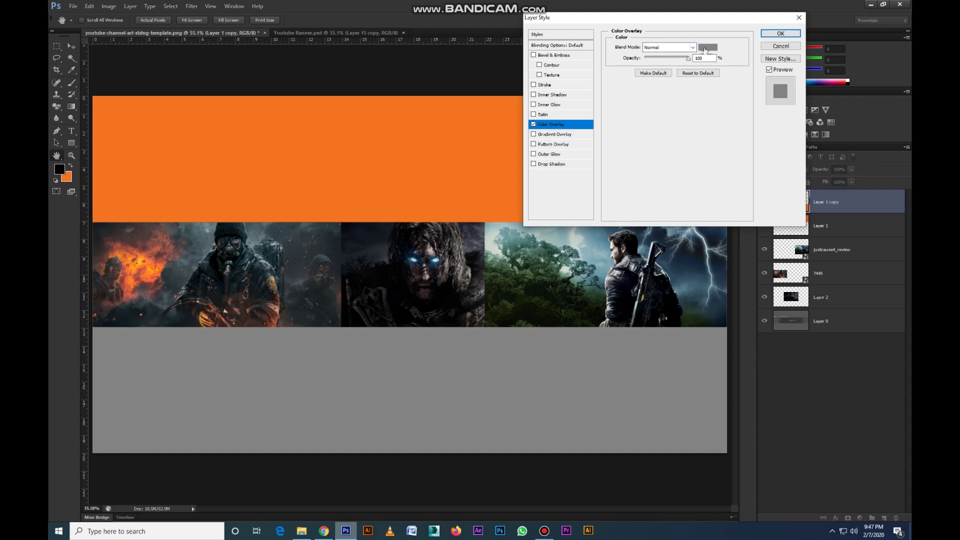
{"action": "left_click", "coordinate": [708, 47]}
{"action": "left_click", "coordinate": [422, 297]}
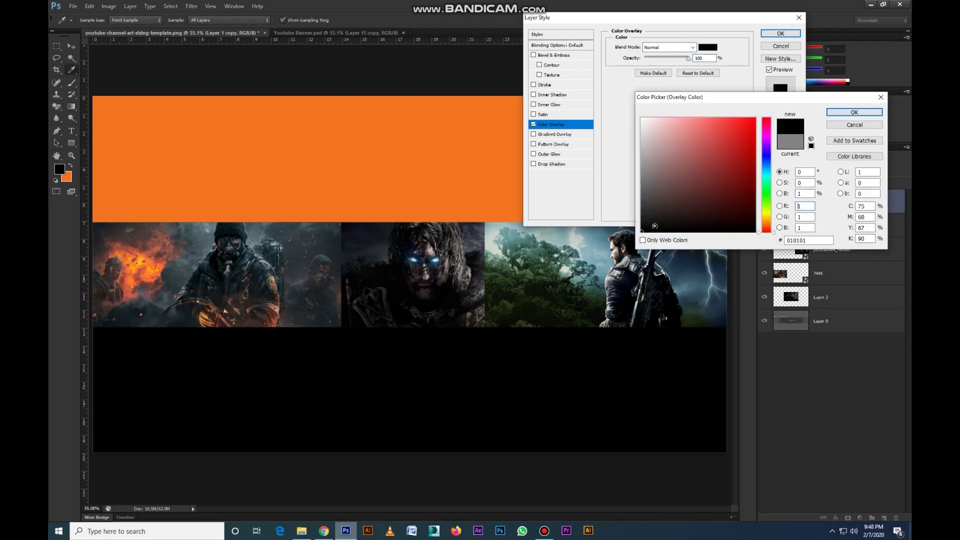
{"action": "left_click", "coordinate": [655, 226]}
{"action": "left_click", "coordinate": [854, 112]}
{"action": "left_click", "coordinate": [781, 33]}
Paste the dark overlay style onto Layer 1 and select both band layers
{"action": "left_click", "coordinate": [874, 235]}
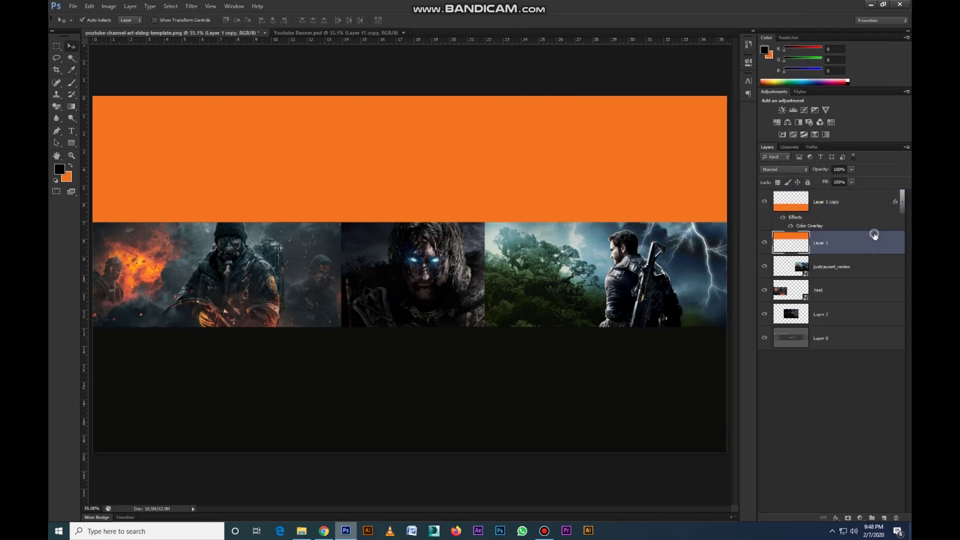
{"action": "right_click", "coordinate": [874, 235]}
{"action": "right_click", "coordinate": [853, 234]}
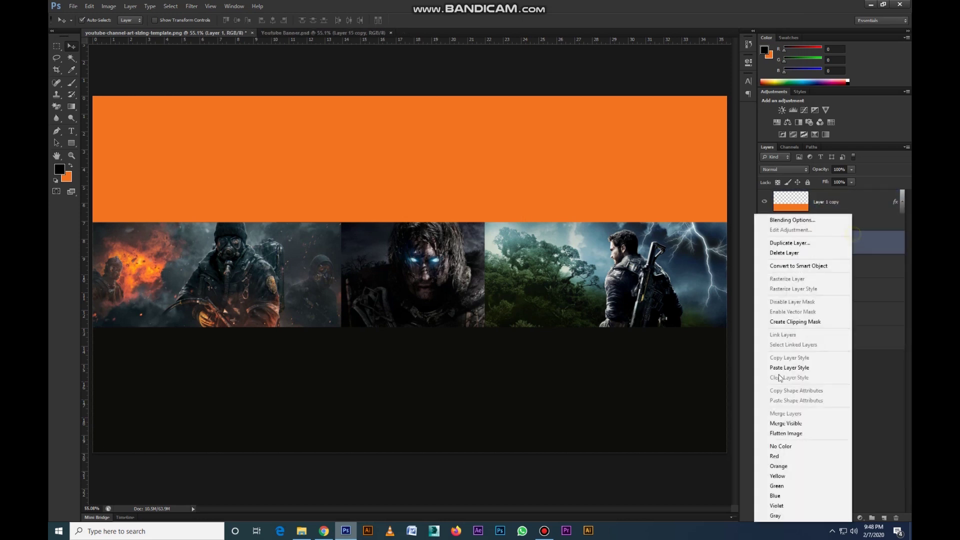
{"action": "left_click", "coordinate": [788, 368]}
{"action": "left_click", "coordinate": [865, 201], "text": "shift"}
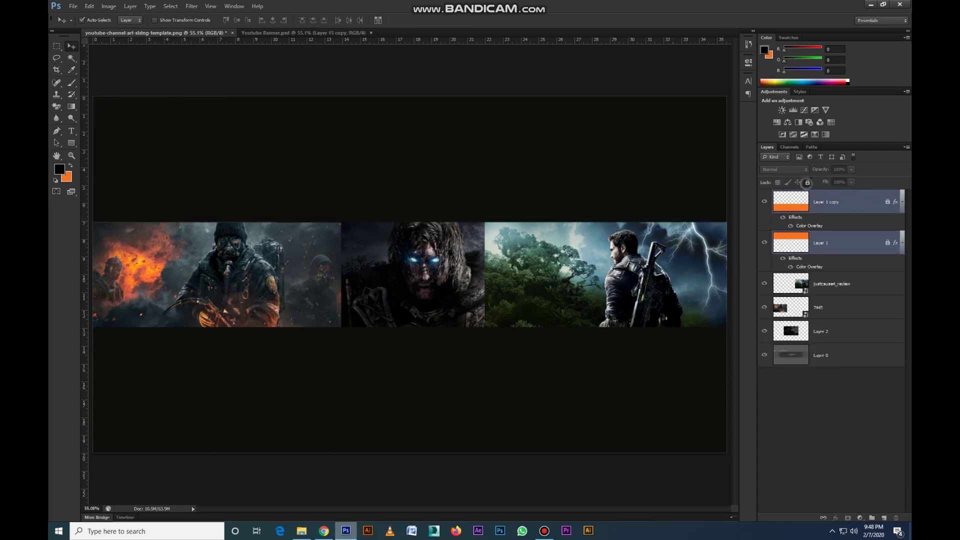
Add layer masks to Layer 2, the 7445 layer and the justcause4_review layer
{"action": "left_click", "coordinate": [857, 283]}
{"action": "right_click", "coordinate": [858, 283]}
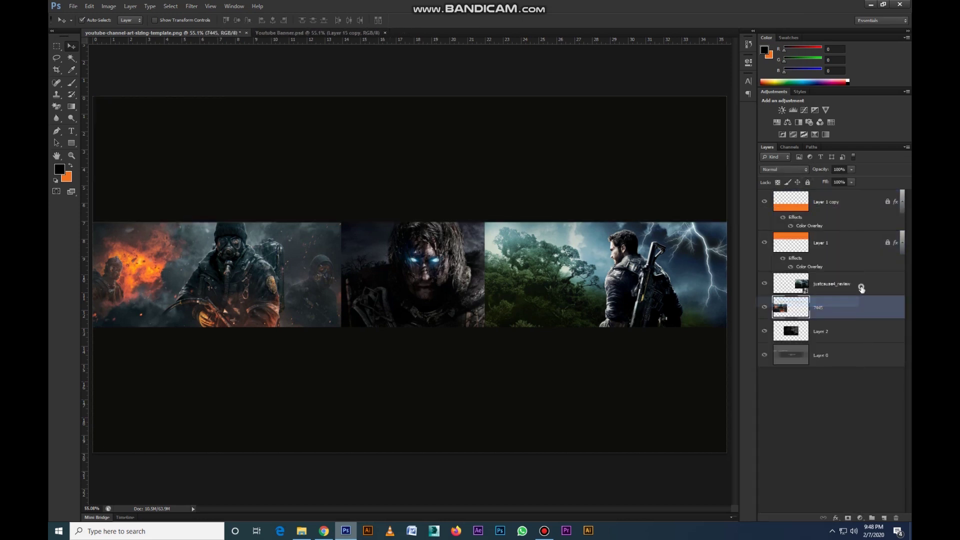
{"action": "right_click", "coordinate": [860, 285]}
{"action": "left_click", "coordinate": [830, 330]}
{"action": "left_click", "coordinate": [846, 519]}
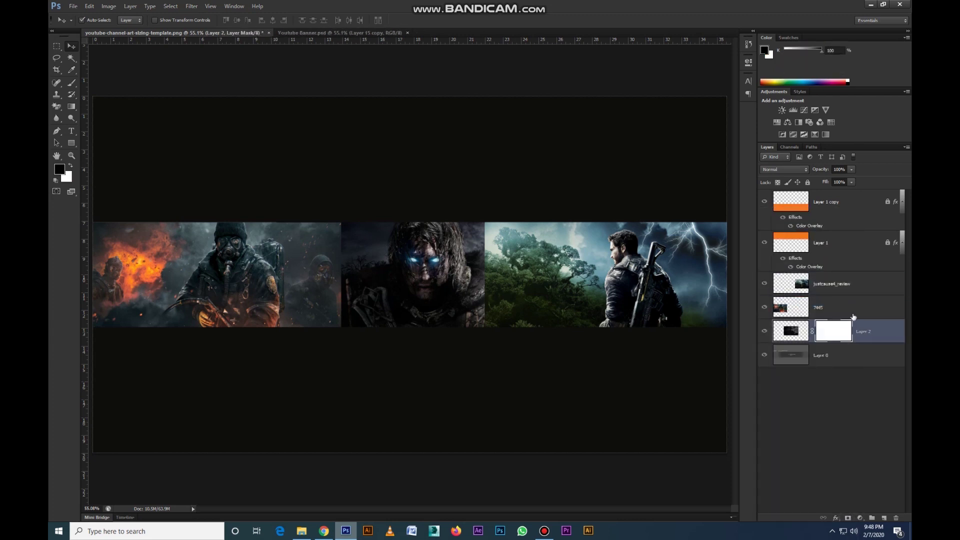
{"action": "left_click", "coordinate": [853, 309]}
{"action": "left_click", "coordinate": [847, 518]}
{"action": "left_click", "coordinate": [830, 284]}
{"action": "left_click", "coordinate": [847, 517]}
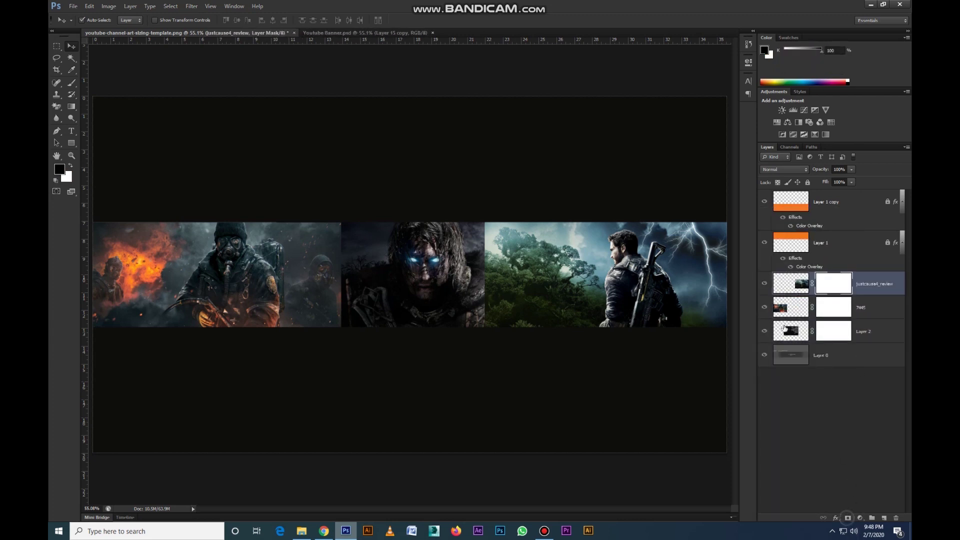
{"action": "left_click", "coordinate": [836, 334]}
Choose a gradient preset for fading the masked image edges into the centre
{"action": "left_click", "coordinate": [95, 21]}
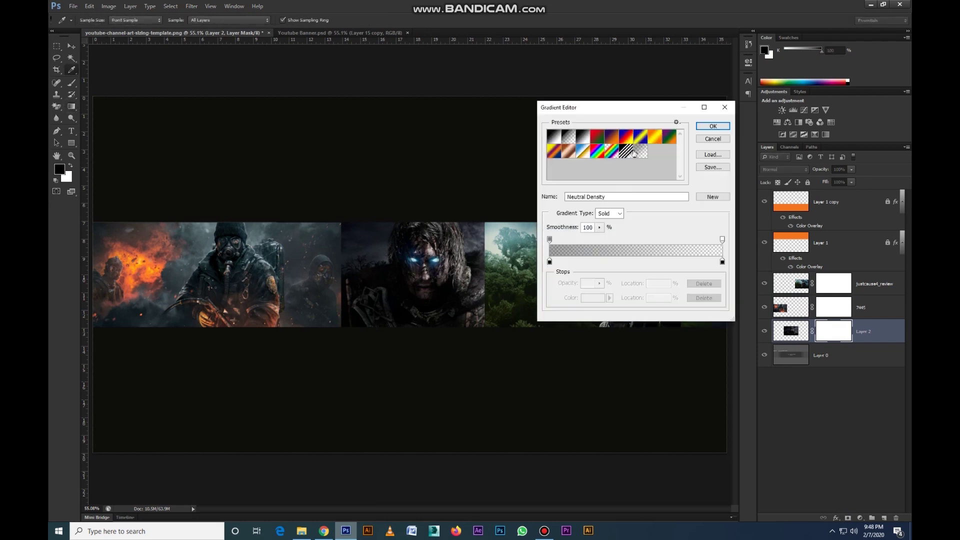
{"action": "left_click", "coordinate": [711, 127]}
{"action": "key", "text": "v"}
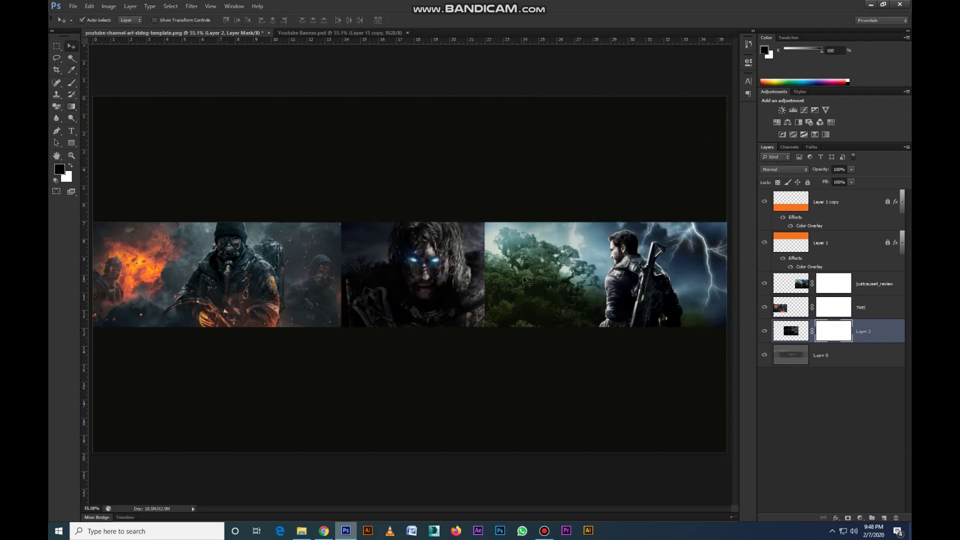
{"action": "left_click", "coordinate": [823, 281]}
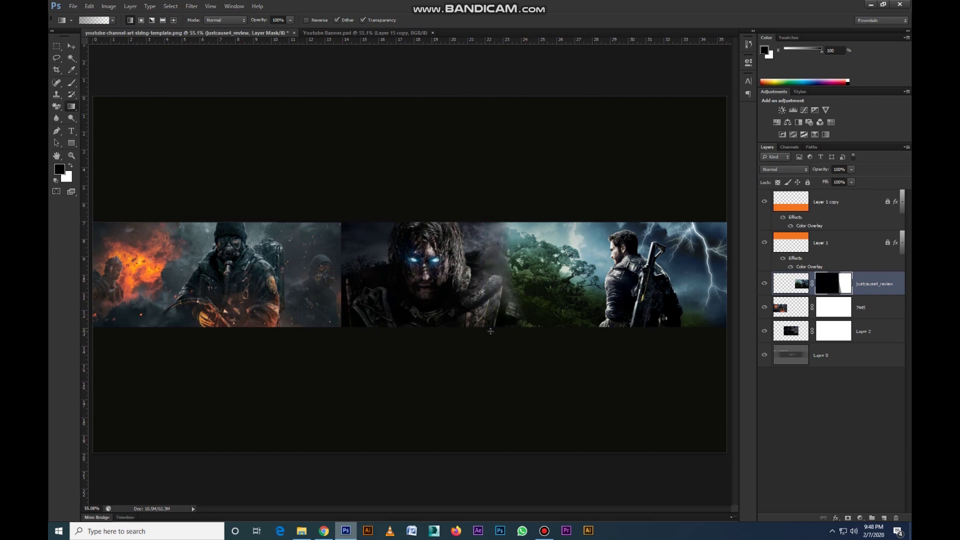
{"action": "left_click", "coordinate": [279, 278]}
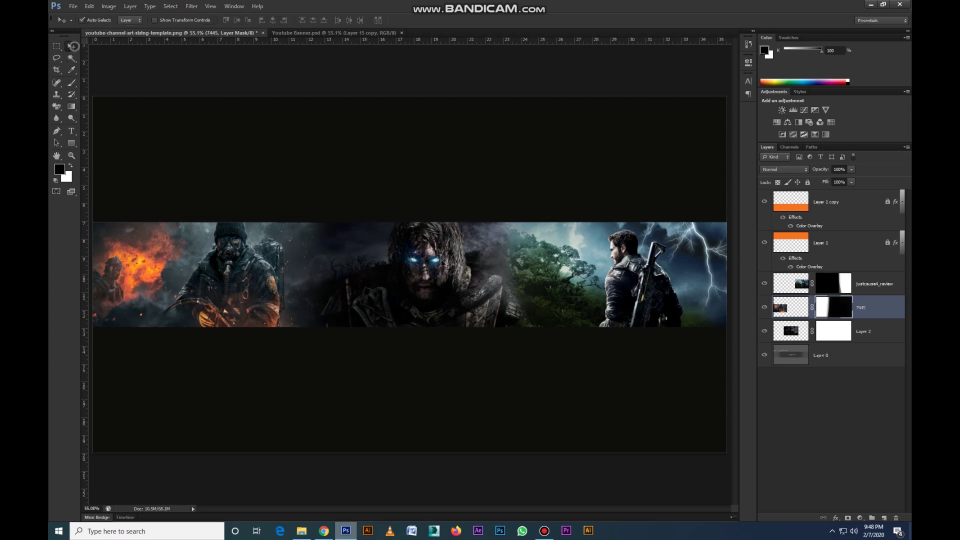
Scale the middle image to about 95% and nudge the Just Cause 4 image slightly down
{"action": "left_click", "coordinate": [442, 264]}
{"action": "key", "text": "ctrl+t"}
{"action": "left_click_drag", "start_coordinate": [544, 189], "coordinate": [540, 193]}
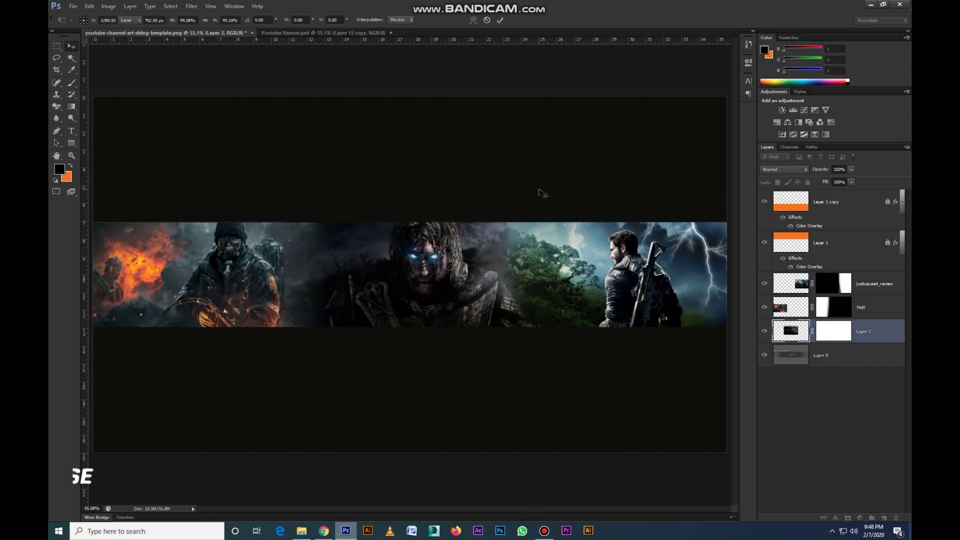
{"action": "left_click", "coordinate": [647, 280]}
{"action": "key", "text": "ctrl+t"}
{"action": "mouse_move", "coordinate": [647, 280]}
{"action": "left_mouse_down"}
{"action": "mouse_move", "coordinate": [644, 270]}
{"action": "mouse_move", "coordinate": [638, 280]}
{"action": "left_mouse_up"}
{"action": "key", "text": "Return"}
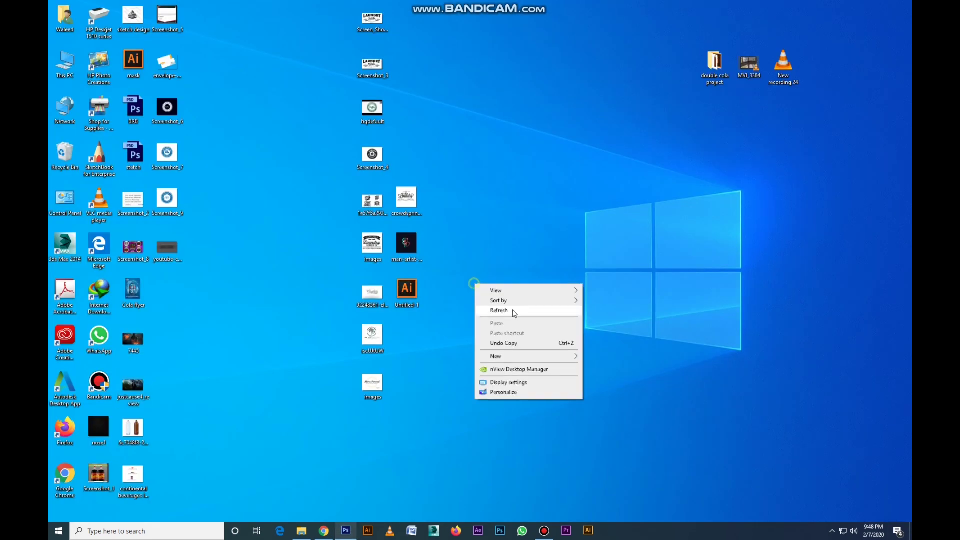
Browse Local Disk (E:) > Esports logo and check the G_core order folder
{"action": "left_click", "coordinate": [511, 311]}
{"action": "double_click", "coordinate": [64, 64]}
{"action": "double_click", "coordinate": [500, 168]}
{"action": "double_click", "coordinate": [161, 154]}
{"action": "double_click", "coordinate": [464, 320]}
{"action": "left_click", "coordinate": [279, 97]}
{"action": "double_click", "coordinate": [279, 97]}
Return to the Esports logo folder, scroll its contents and search it for 'x'
{"action": "key", "text": "BackSpace"}
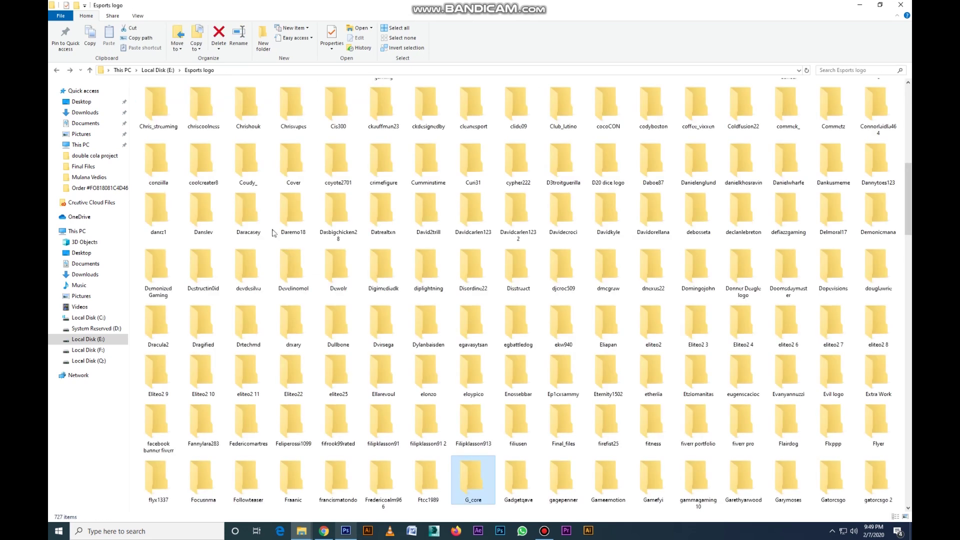
{"action": "double_click", "coordinate": [339, 365]}
{"action": "key", "text": "BackSpace"}
{"action": "key", "text": "BackSpace"}
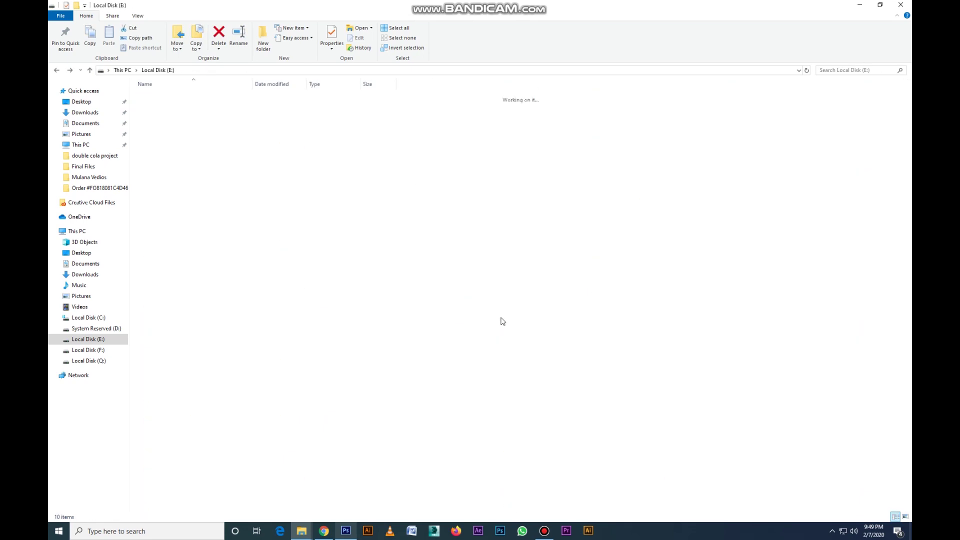
{"action": "key", "text": "Return"}
{"action": "scroll", "coordinate": [726, 370], "scroll_direction": "down", "scroll_amount": 5}
{"action": "scroll", "coordinate": [725, 370], "scroll_direction": "down", "scroll_amount": 5}
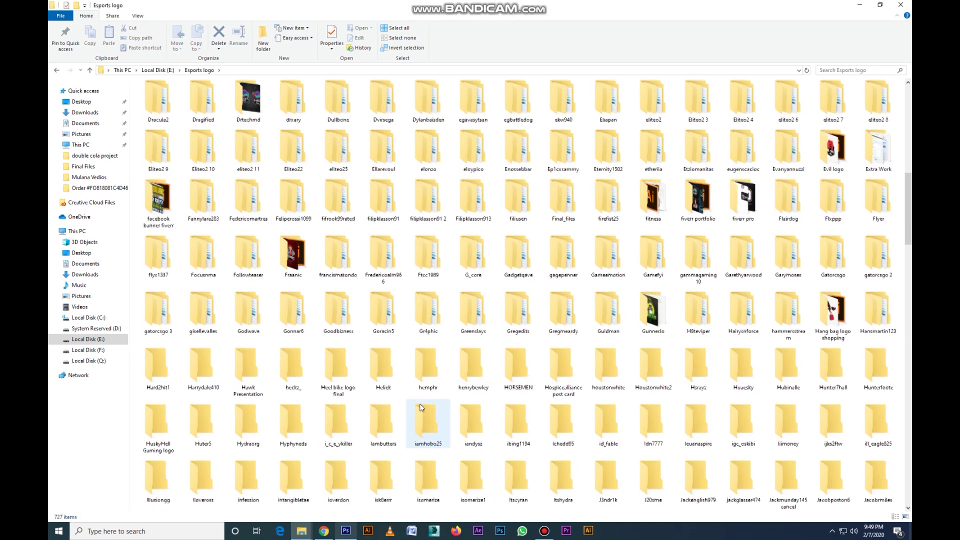
{"action": "scroll", "coordinate": [428, 367], "scroll_direction": "down", "scroll_amount": 1}
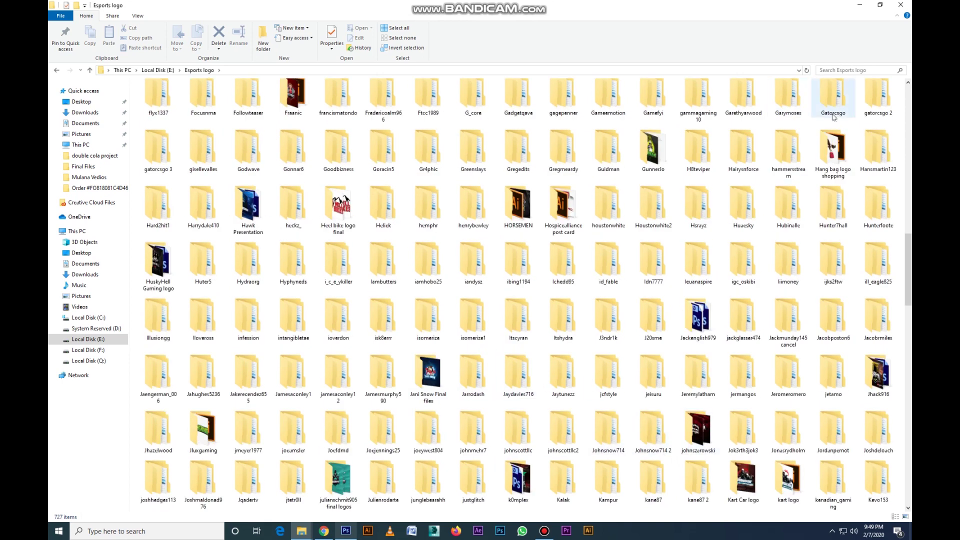
{"action": "left_click", "coordinate": [865, 70]}
{"action": "type", "text": "x"}
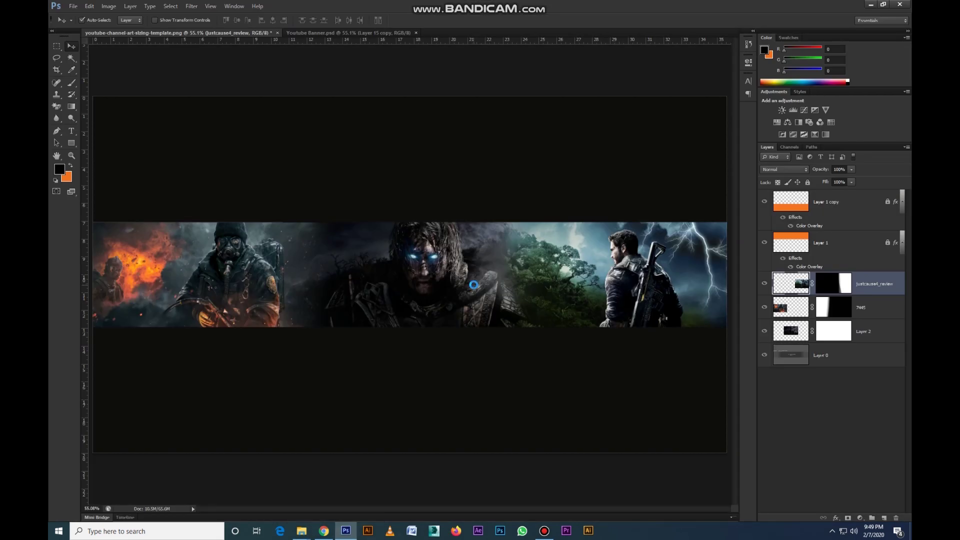
Place the XmavendenX logo, scale it down and centre it horizontally and vertically on the canvas
{"action": "left_click_drag", "start_coordinate": [474, 288], "coordinate": [477, 290]}
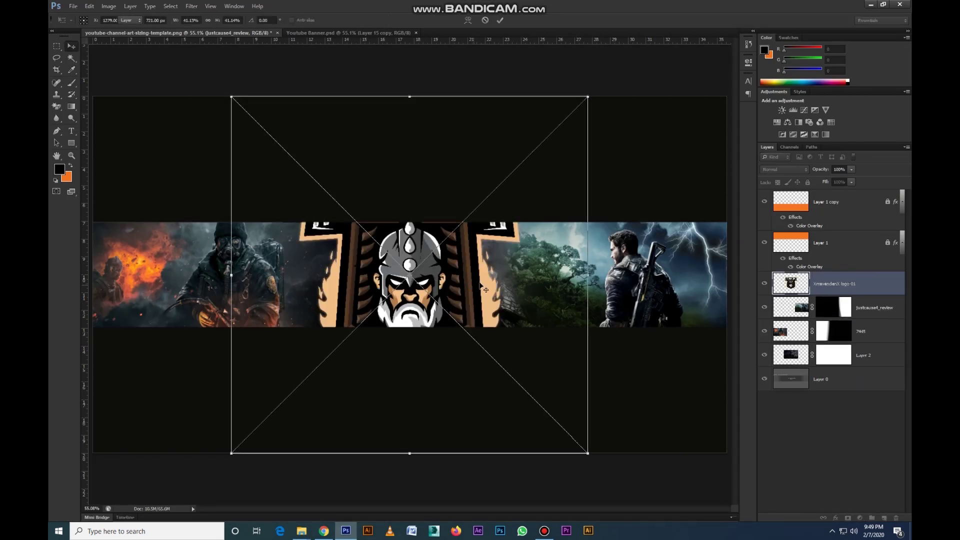
{"action": "left_click_drag", "start_coordinate": [587, 97], "coordinate": [439, 144]}
{"action": "key", "text": "Return"}
{"action": "key", "text": "ctrl+a"}
{"action": "left_click", "coordinate": [274, 20]}
{"action": "left_click", "coordinate": [237, 20]}
{"action": "key", "text": "ctrl+d"}
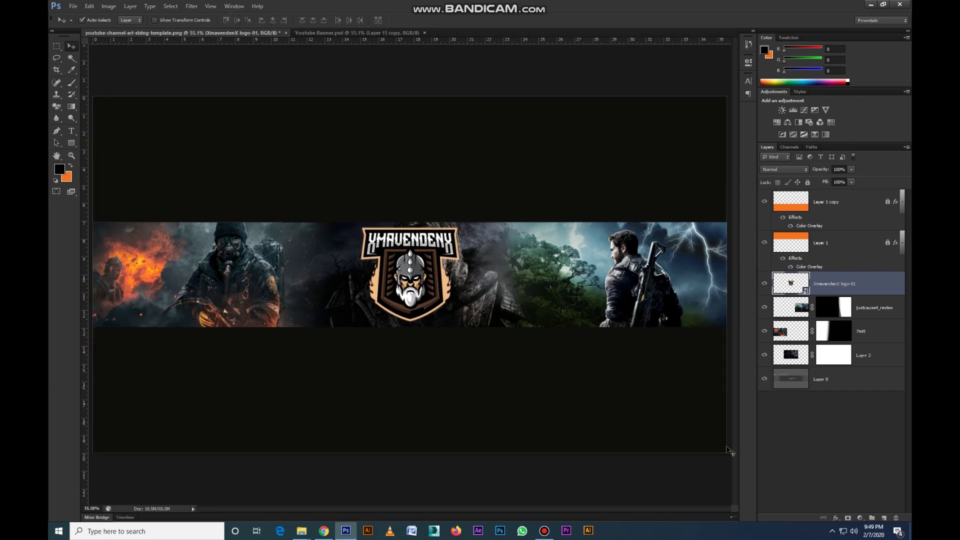
Move the logo down about 0.25 in and shrink it slightly
{"action": "left_click", "coordinate": [667, 390]}
{"action": "left_click_drag", "start_coordinate": [797, 228], "coordinate": [631, 435]}
{"action": "left_click_drag", "start_coordinate": [422, 265], "coordinate": [423, 271]}
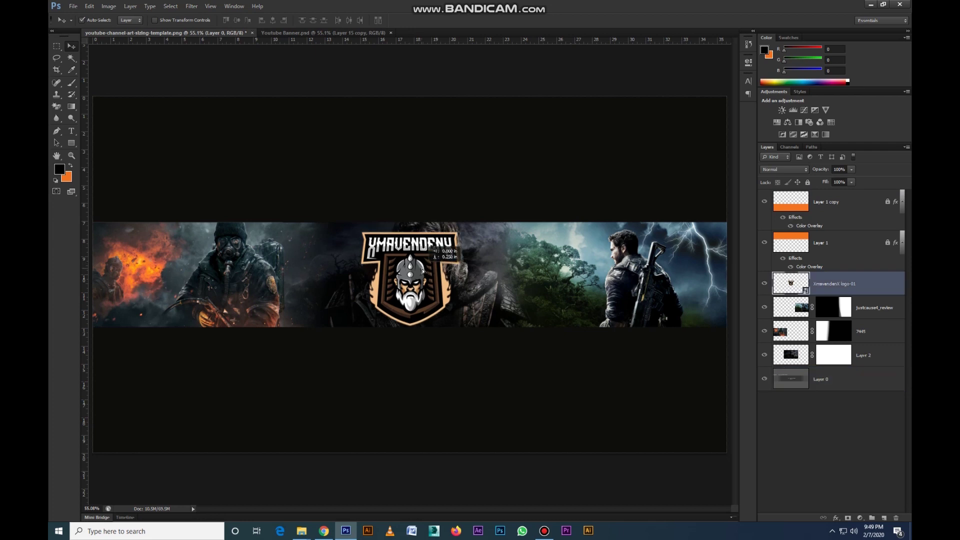
{"action": "key", "text": "ctrl+t"}
{"action": "left_click_drag", "start_coordinate": [488, 349], "coordinate": [480, 344]}
{"action": "key", "text": "Return"}
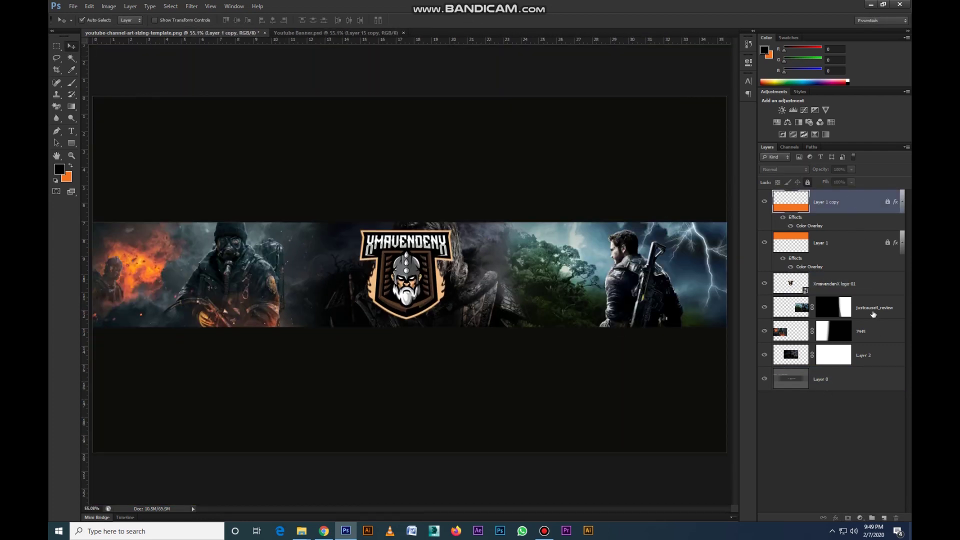
Create a new layer for the red glow line and align it to the canvas
{"action": "left_click", "coordinate": [882, 519]}
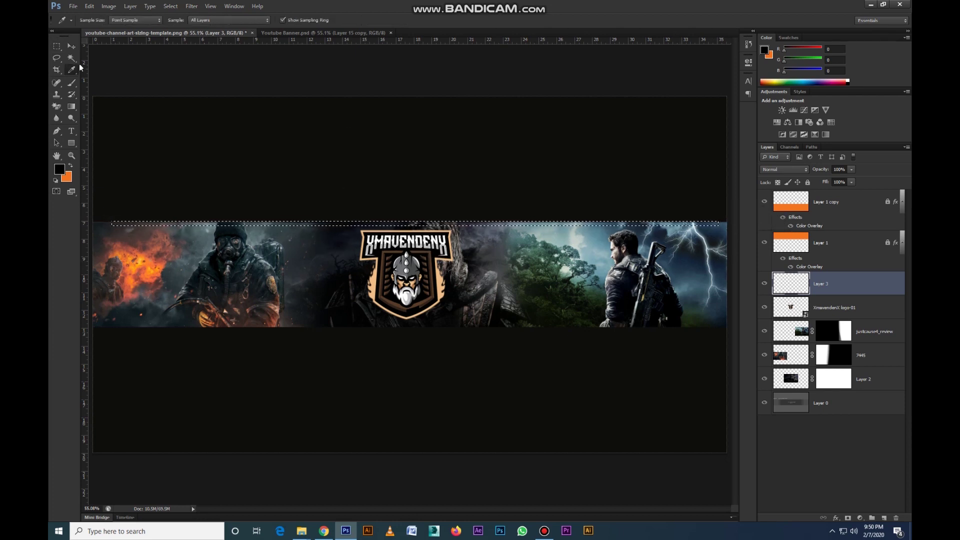
{"action": "key", "text": "ctrl+a"}
{"action": "left_click", "coordinate": [273, 20]}
{"action": "left_click", "coordinate": [262, 22]}
{"action": "key", "text": "ctrl+d"}
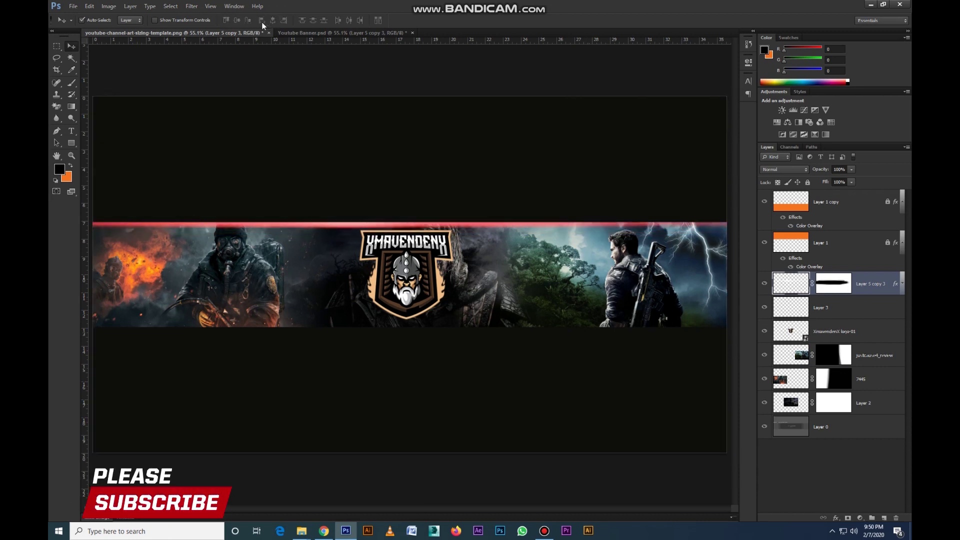
Duplicate and merge the red line, then stretch it across the full banner width
{"action": "key", "text": "ctrl+j"}
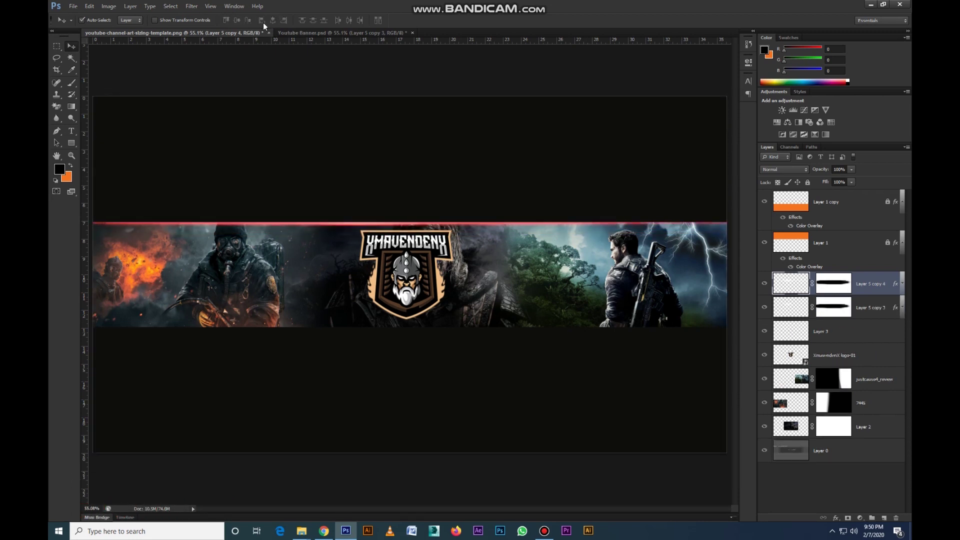
{"action": "left_click", "coordinate": [802, 313], "text": "shift"}
{"action": "key", "text": "ctrl+e"}
{"action": "key", "text": "ctrl+t"}
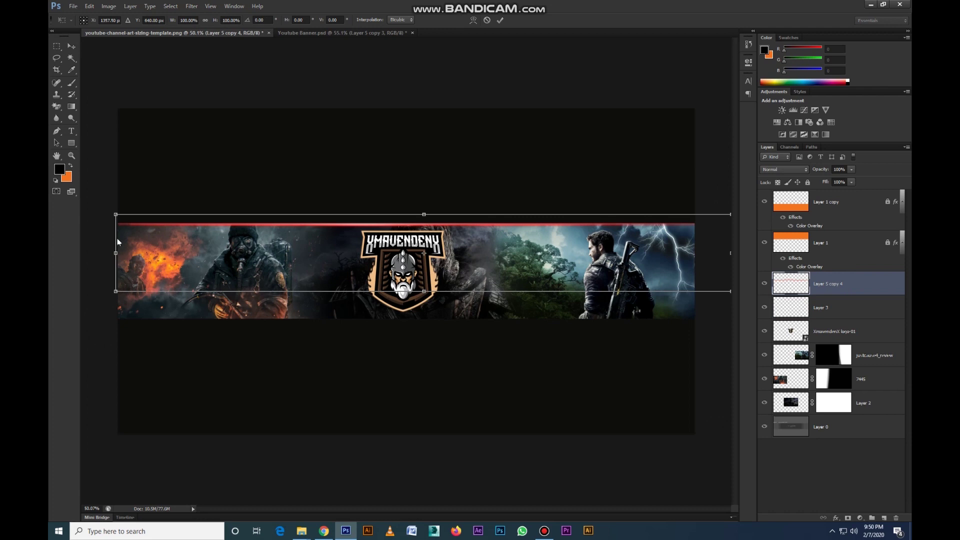
{"action": "left_click_drag", "start_coordinate": [116, 252], "coordinate": [103, 252]}
{"action": "scroll", "coordinate": [581, 254], "scroll_direction": "down", "scroll_amount": 2}
{"action": "key", "text": "Return"}
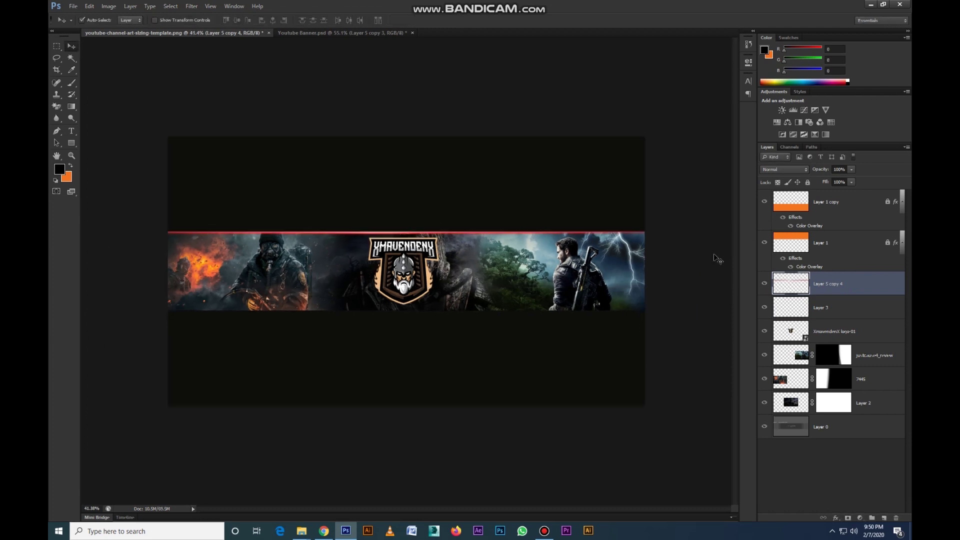
{"action": "scroll", "coordinate": [602, 236], "scroll_direction": "down", "scroll_amount": 1}
{"action": "left_click_drag", "start_coordinate": [685, 257], "coordinate": [731, 257]}
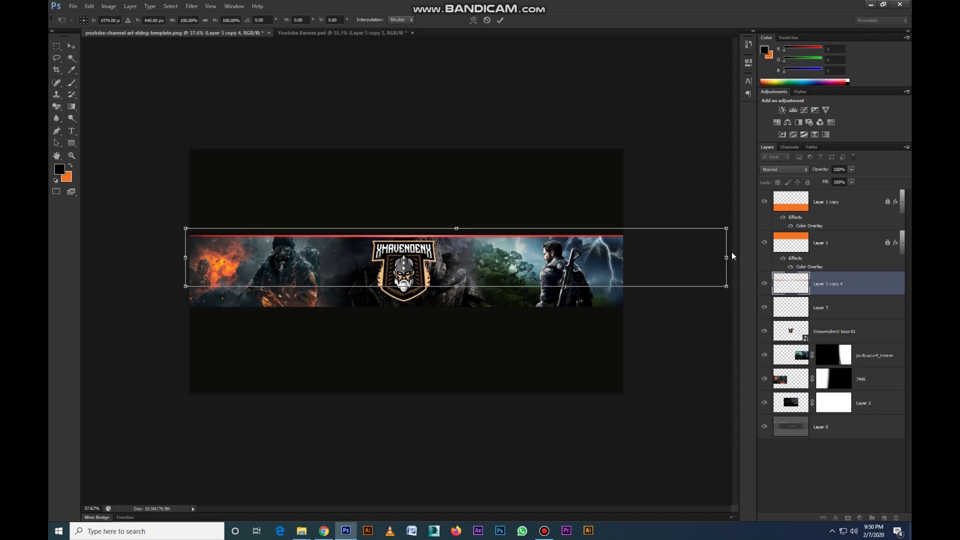
{"action": "key", "text": "Return"}
{"action": "key", "text": "ctrl+0"}
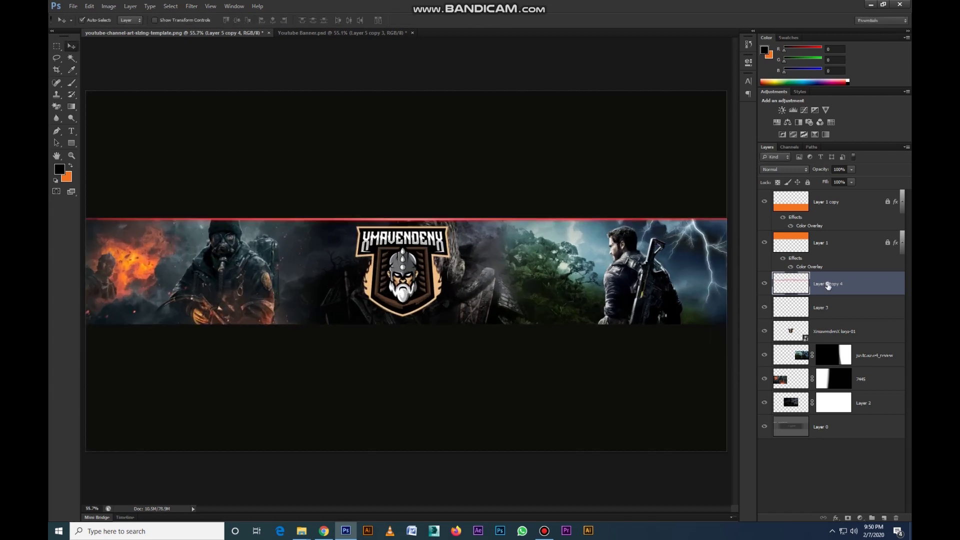
Duplicate the red line, flip it horizontally and move it to the strip's bottom edge
{"action": "key", "text": "ctrl+j"}
{"action": "key", "text": "ctrl+t"}
{"action": "mouse_move", "coordinate": [510, 227]}
{"action": "left_mouse_down"}
{"action": "mouse_move", "coordinate": [513, 303]}
{"action": "mouse_move", "coordinate": [368, 324]}
{"action": "left_mouse_up"}
{"action": "right_click", "coordinate": [512, 303]}
{"action": "left_click", "coordinate": [534, 435]}
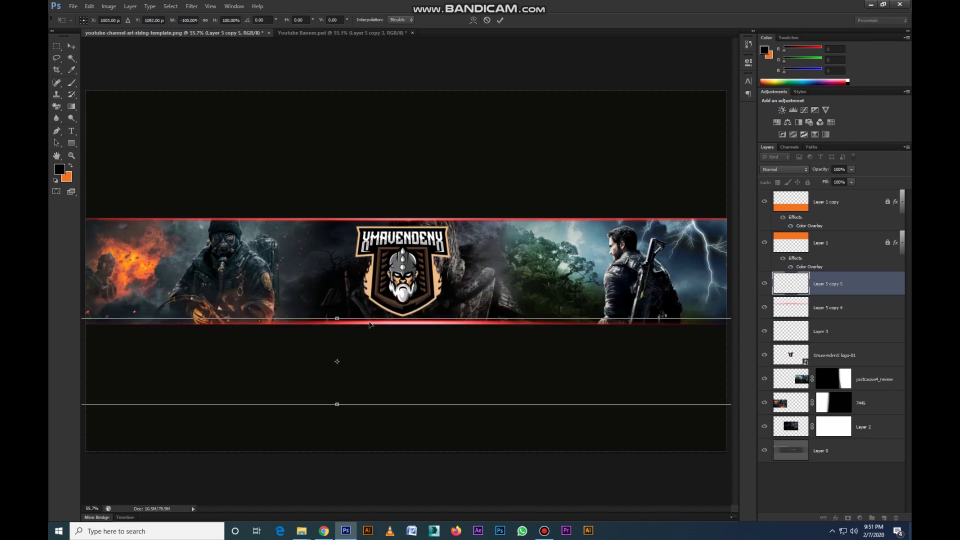
{"action": "key", "text": "Return"}
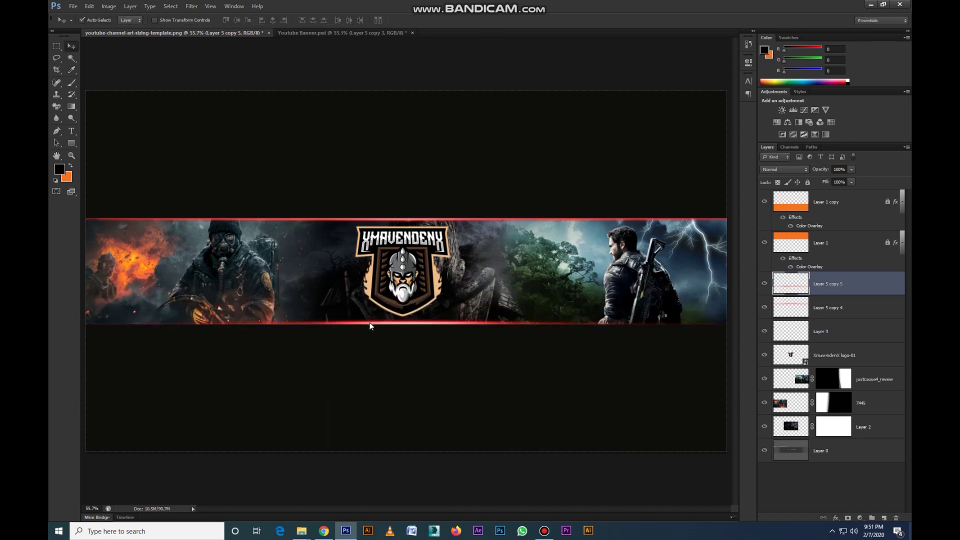
Try a brown Colour Overlay on the top red line, then cancel and undo it
{"action": "double_click", "coordinate": [898, 307]}
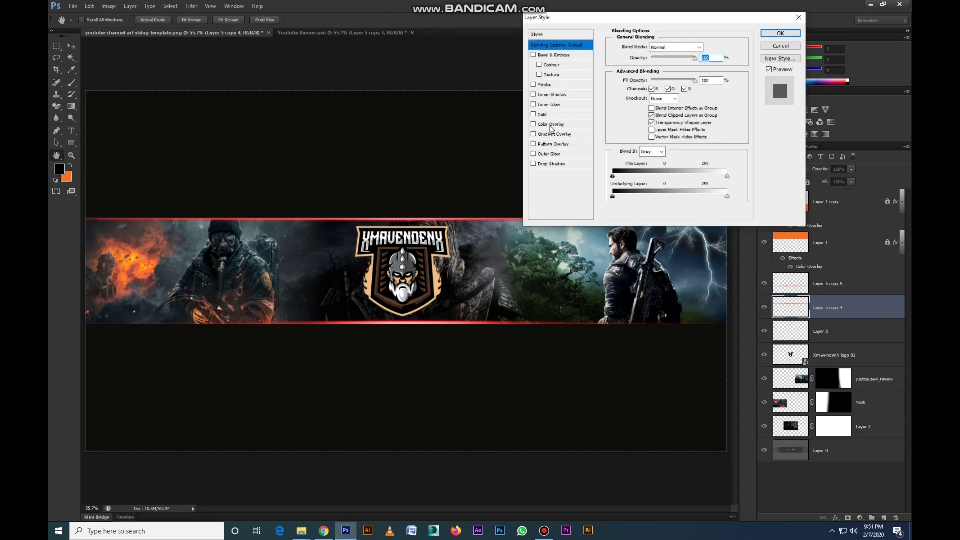
{"action": "left_click", "coordinate": [551, 125]}
{"action": "left_click", "coordinate": [707, 47]}
{"action": "left_click", "coordinate": [431, 289]}
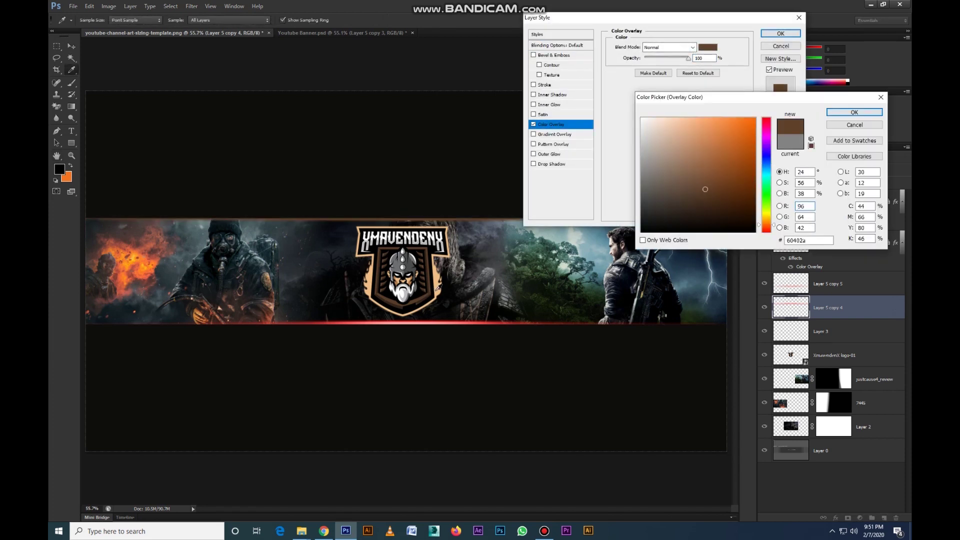
{"action": "left_click", "coordinate": [429, 289]}
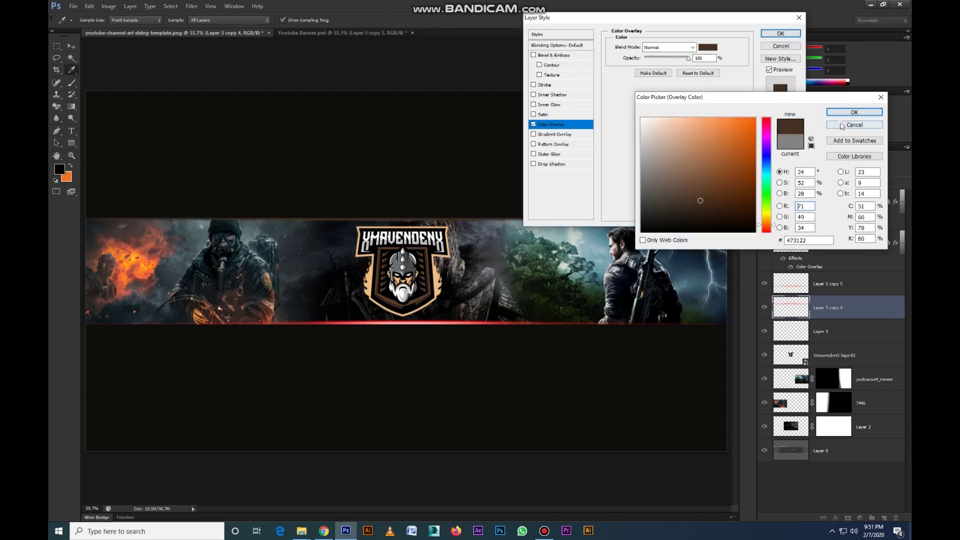
{"action": "left_click", "coordinate": [842, 126]}
{"action": "key", "text": "Escape"}
{"action": "key", "text": "ctrl+z"}
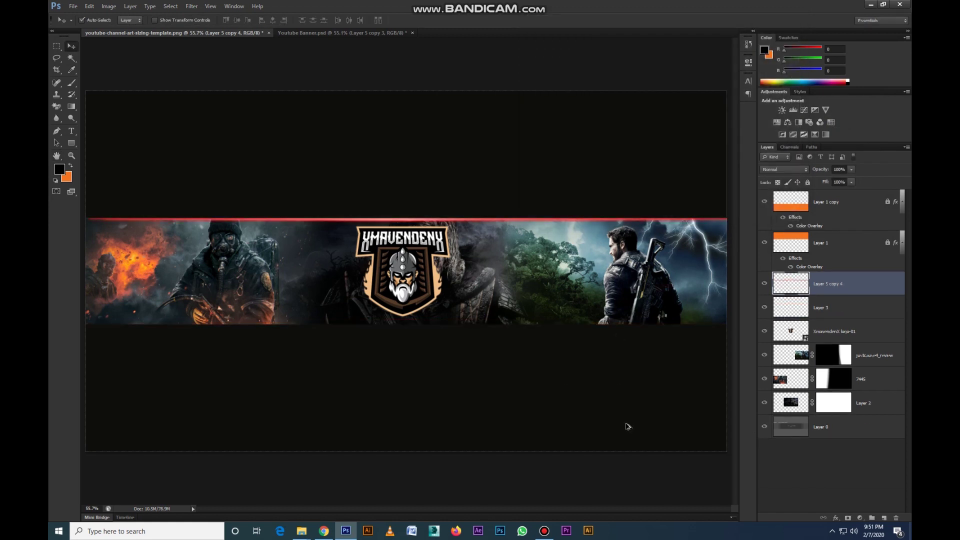
{"action": "key", "text": "ctrl+alt+z"}
{"action": "key", "text": "ctrl+alt+z"}
{"action": "key", "text": "ctrl+alt+z"}
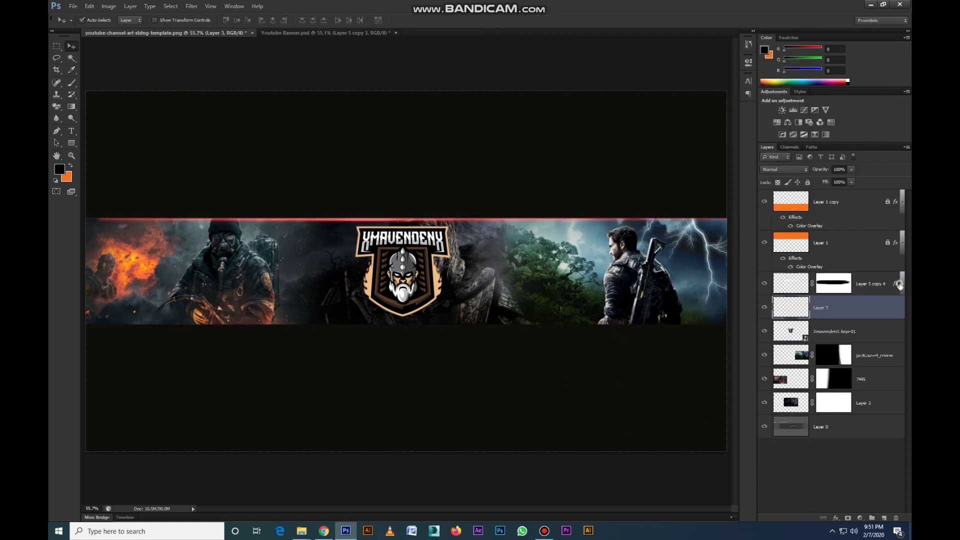
{"action": "key", "text": "ctrl+alt+z"}
Set the stripe's Inner Glow colour to dark brown 33241b sampled from the logo
{"action": "left_click", "coordinate": [903, 284]}
{"action": "double_click", "coordinate": [800, 324]}
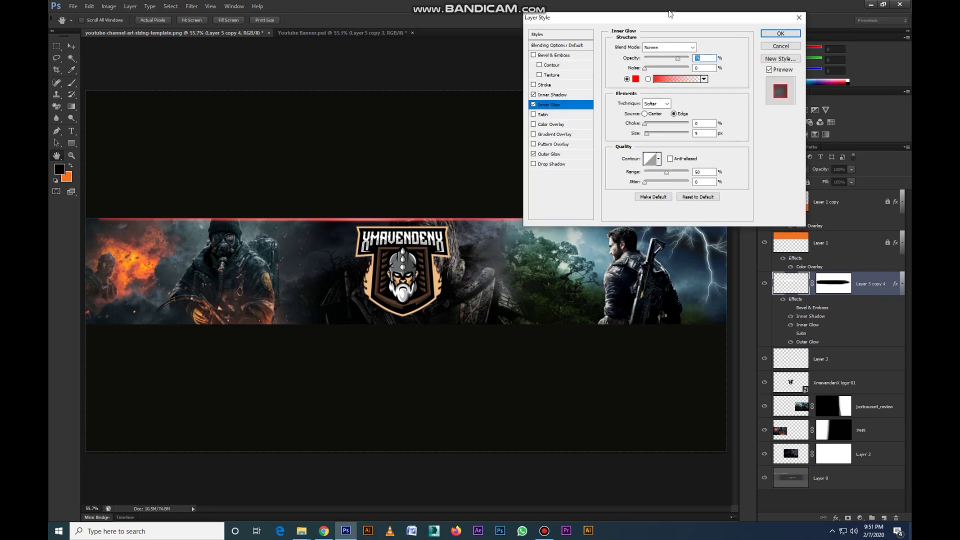
{"action": "left_click", "coordinate": [635, 79]}
{"action": "left_click", "coordinate": [431, 281]}
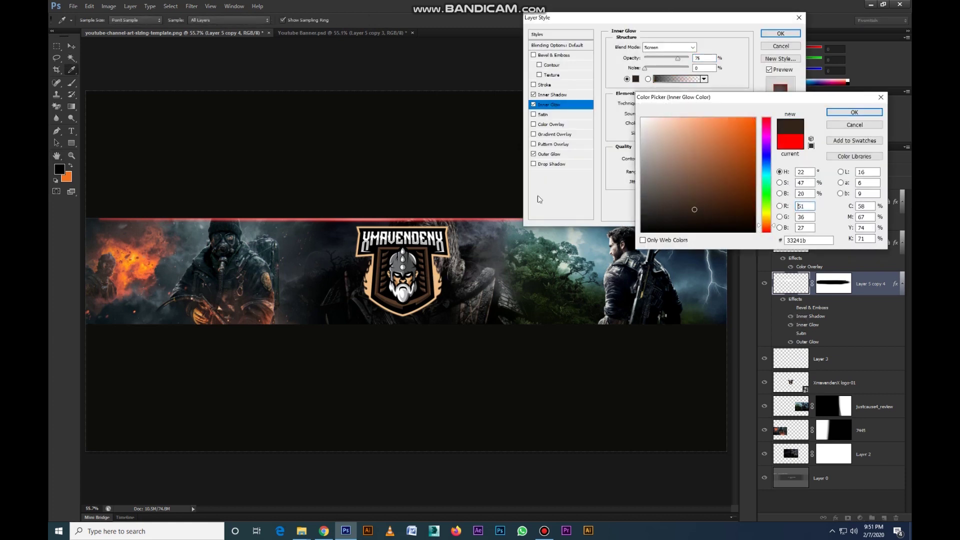
{"action": "left_click", "coordinate": [865, 115]}
Set the Outer Glow colour and a dark brown Inner Shadow from the logo, then apply
{"action": "left_click", "coordinate": [558, 153]}
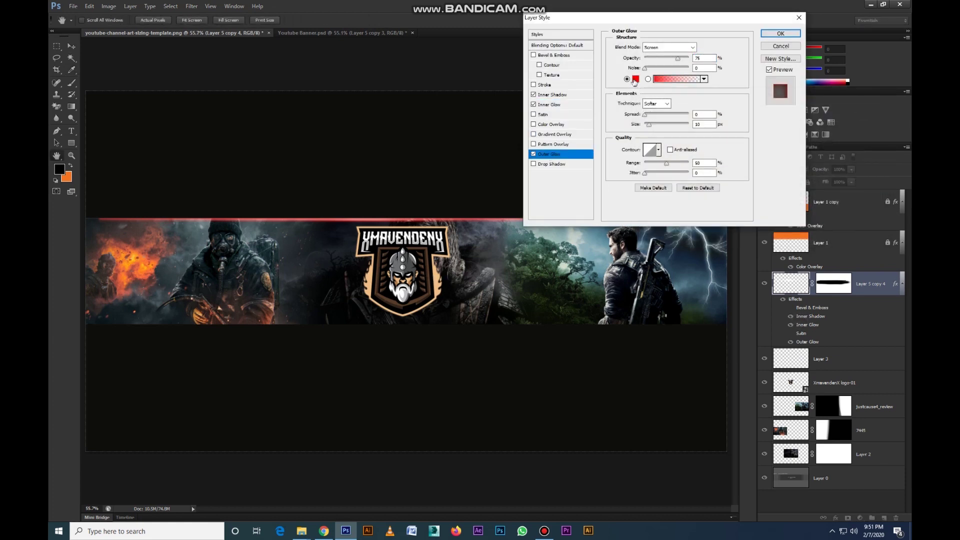
{"action": "left_click", "coordinate": [636, 78]}
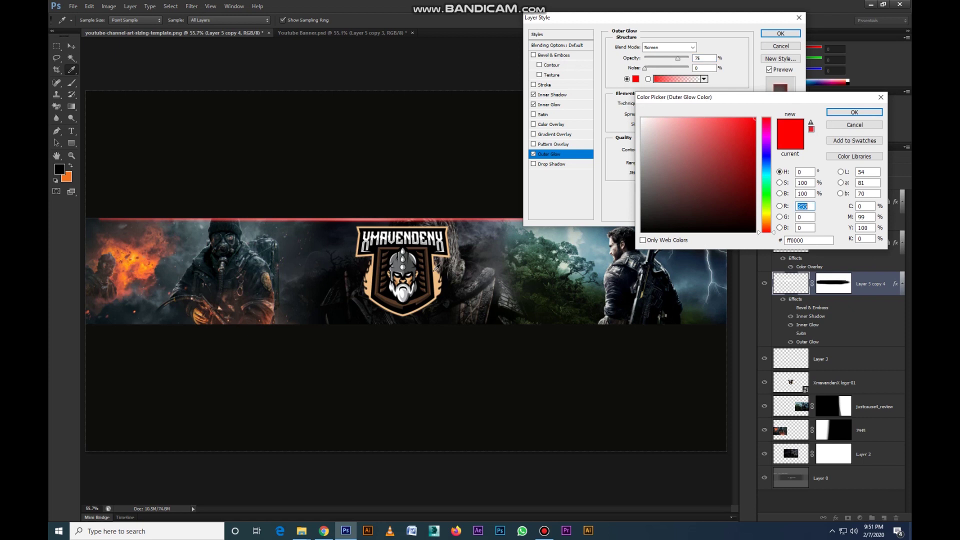
{"action": "left_click", "coordinate": [868, 115]}
{"action": "left_click", "coordinate": [552, 94]}
{"action": "left_click", "coordinate": [707, 47]}
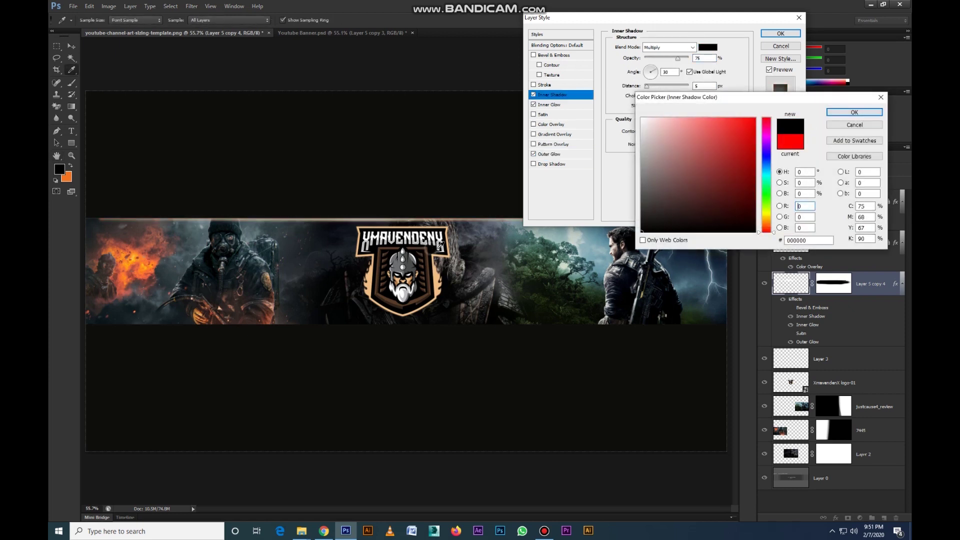
{"action": "left_click_drag", "start_coordinate": [438, 271], "coordinate": [442, 280]}
{"action": "left_click", "coordinate": [854, 111]}
{"action": "key", "text": "Return"}
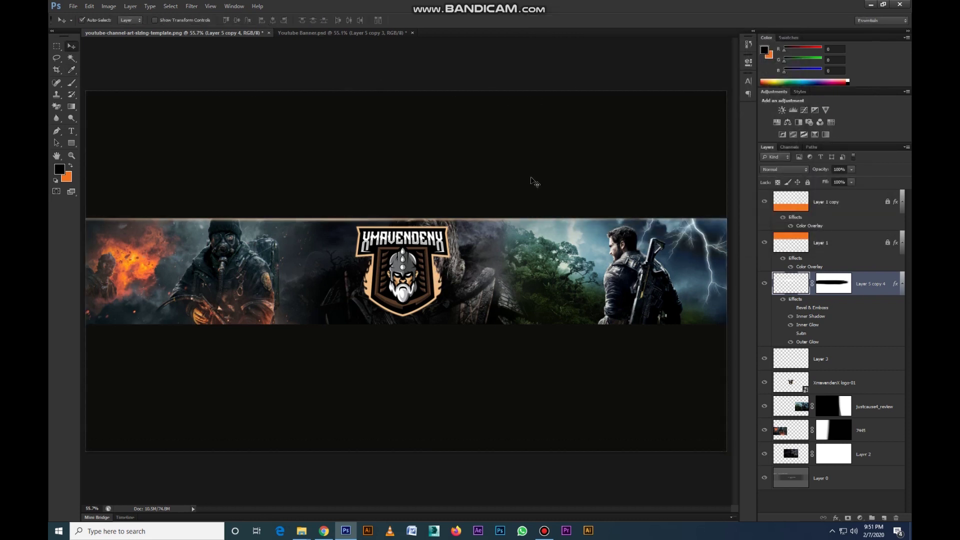
Stretch the border stripe wider past the banner's left edge
{"action": "scroll", "coordinate": [516, 186], "scroll_direction": "down", "scroll_amount": 1}
{"action": "key", "text": "ctrl+t"}
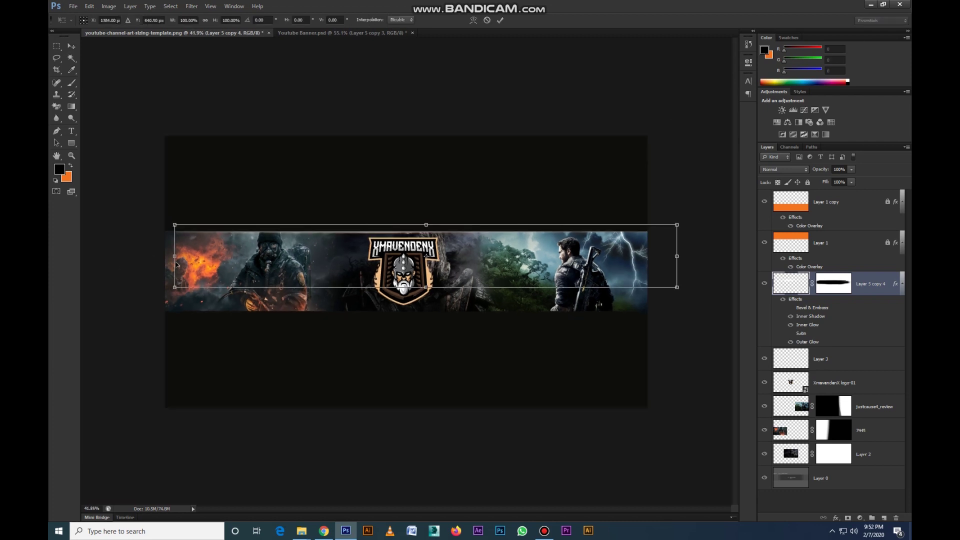
{"action": "key", "text": "Return"}
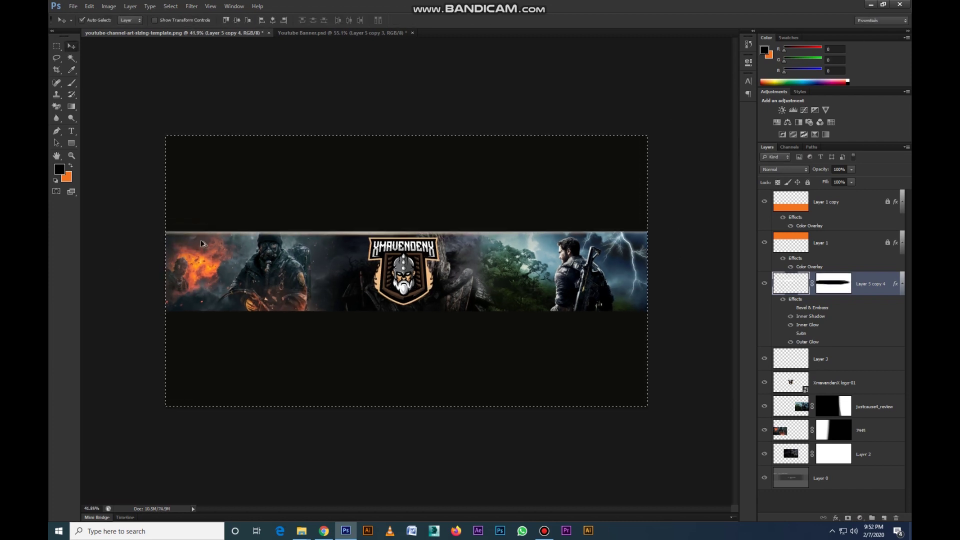
{"action": "key", "text": "ctrl+t"}
{"action": "left_click_drag", "start_coordinate": [231, 256], "coordinate": [141, 249]}
{"action": "scroll", "coordinate": [601, 261], "scroll_direction": "down", "scroll_amount": 1}
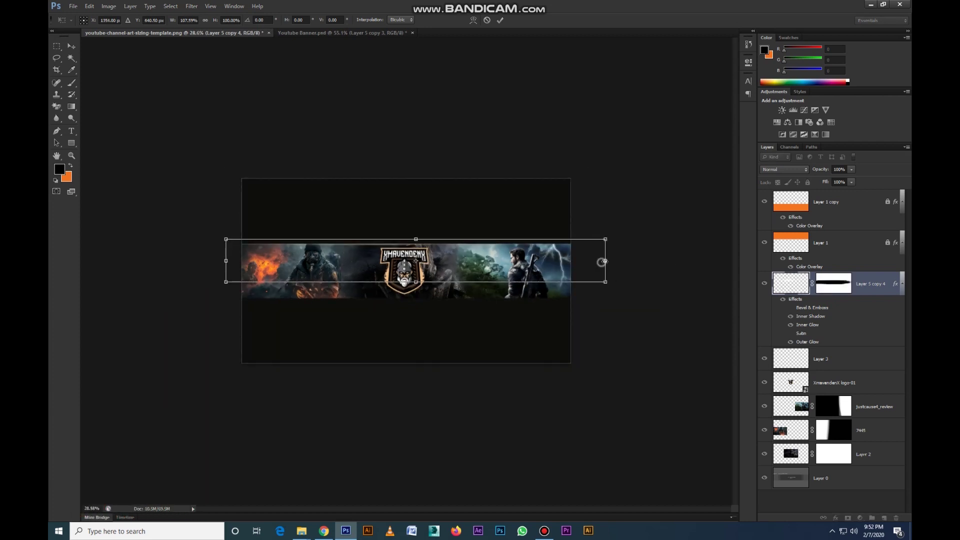
{"action": "key", "text": "Return"}
Duplicate and merge the stripe layers, then flip the result horizontally toward the bottom
{"action": "key", "text": "ctrl+j"}
{"action": "left_click", "coordinate": [879, 361], "text": "ctrl"}
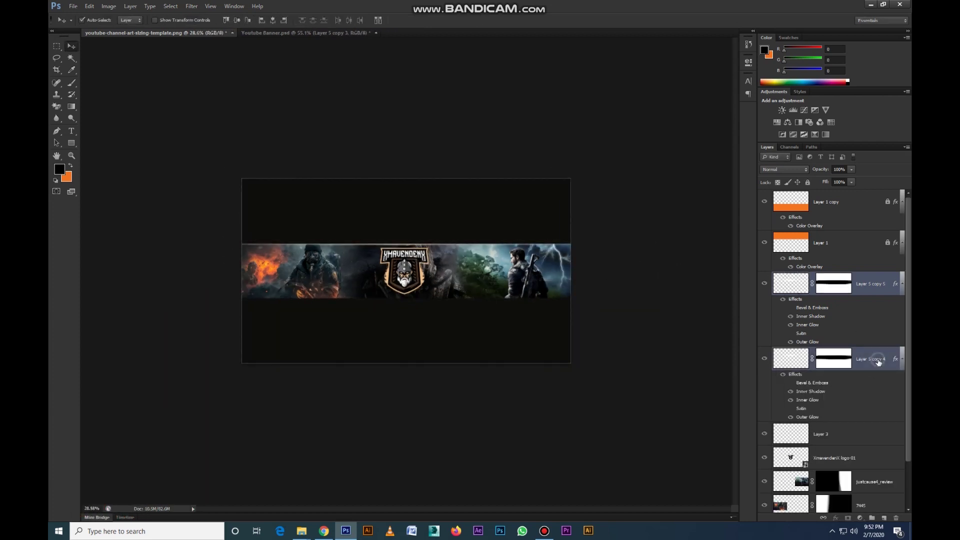
{"action": "key", "text": "ctrl+j"}
{"action": "key", "text": "ctrl+e"}
{"action": "key", "text": "ctrl+t"}
{"action": "mouse_move", "coordinate": [538, 254]}
{"action": "left_mouse_down"}
{"action": "mouse_move", "coordinate": [539, 309]}
{"action": "mouse_move", "coordinate": [468, 305]}
{"action": "left_mouse_up"}
{"action": "right_click", "coordinate": [539, 309]}
{"action": "left_click", "coordinate": [555, 444]}
{"action": "key", "text": "Return"}
Fine-tune the flipped stripe's position along the banner's bottom edge
{"action": "key", "text": "ctrl+t"}
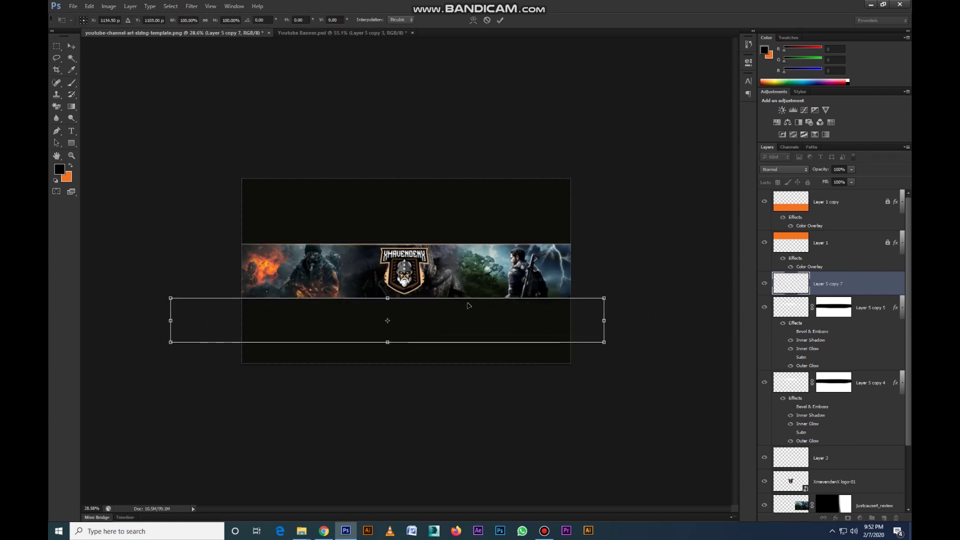
{"action": "key", "text": "Return"}
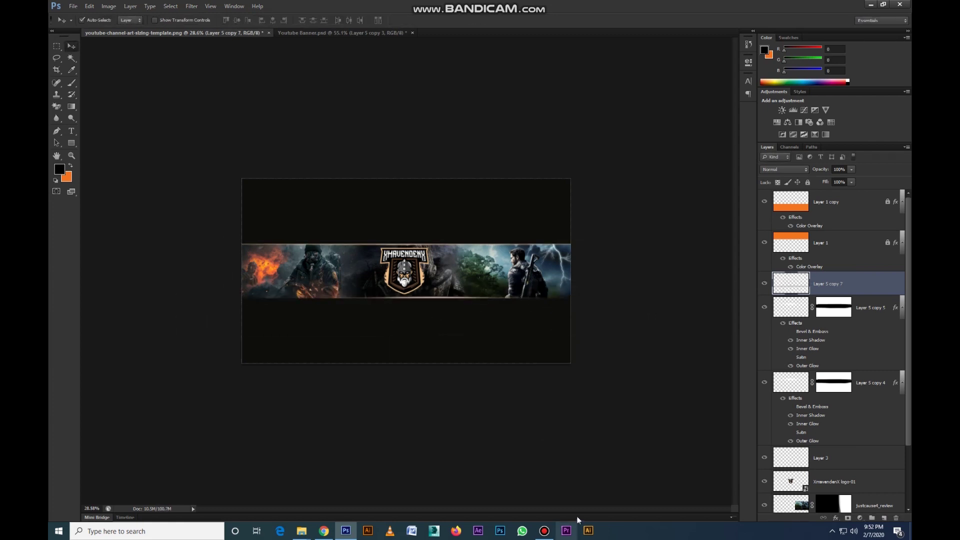
{"action": "key", "text": "ctrl+0"}
{"action": "key", "text": "ctrl+t"}
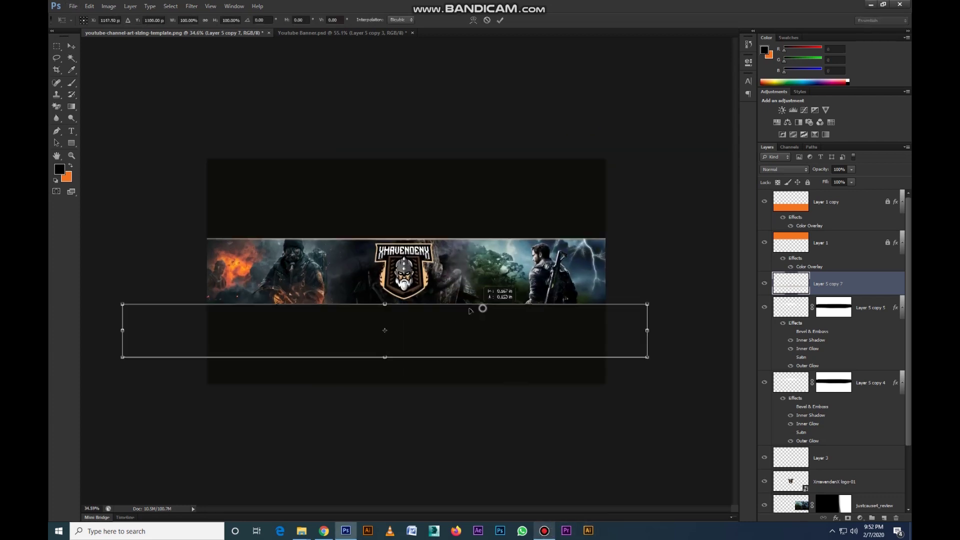
{"action": "key", "text": "Return"}
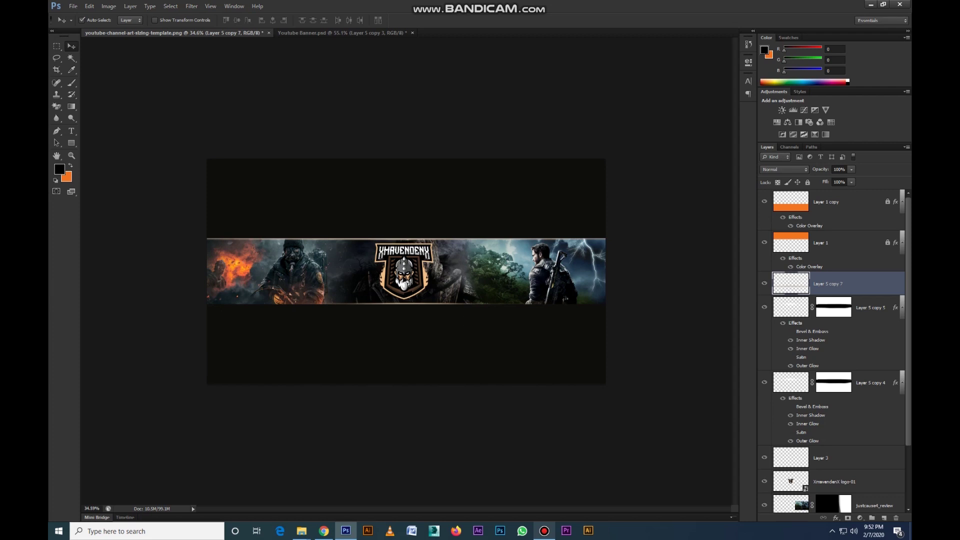
Rescale the XmavendenX logo layer and fit the banner in the window
{"action": "left_click", "coordinate": [404, 278]}
{"action": "key", "text": "ctrl+t"}
{"action": "key", "text": "ctrl+plus"}
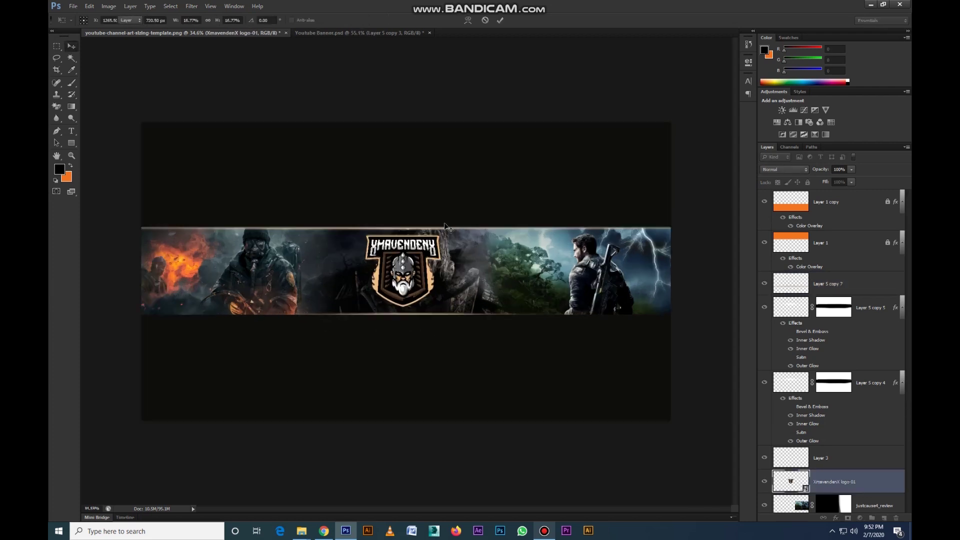
{"action": "key", "text": "Return"}
{"action": "key", "text": "ctrl+0"}
Add a Selective Color adjustment above the justcause4_review image
{"action": "scroll", "coordinate": [830, 400], "scroll_direction": "down", "scroll_amount": 3}
{"action": "left_click", "coordinate": [794, 429]}
{"action": "left_click", "coordinate": [793, 453], "text": "ctrl"}
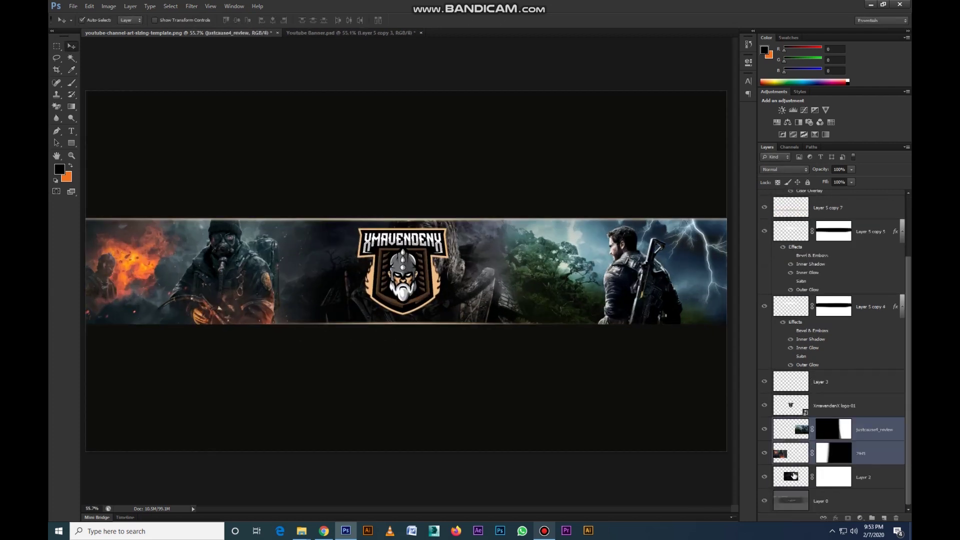
{"action": "left_click", "coordinate": [834, 429]}
{"action": "left_click", "coordinate": [790, 429]}
{"action": "left_click", "coordinate": [859, 517]}
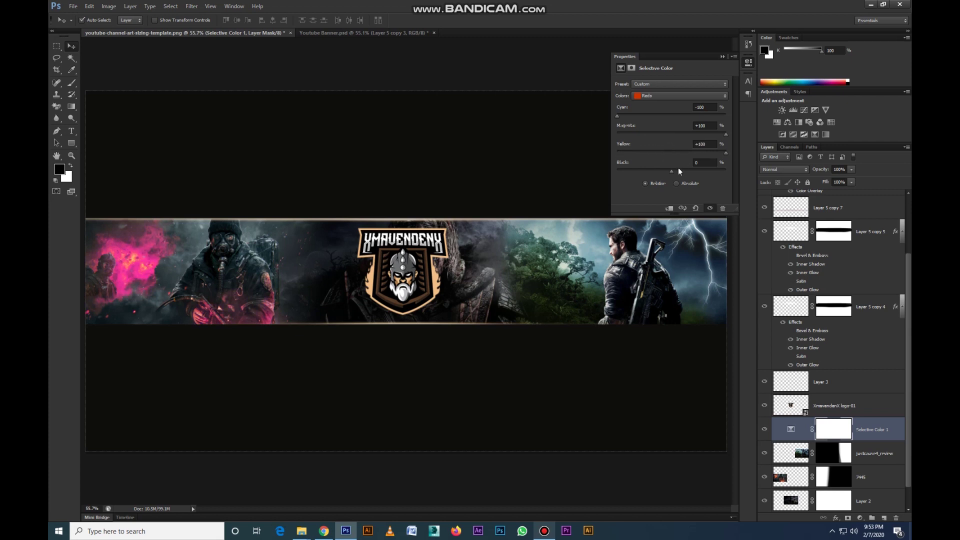
Add magenta to Yellows, maximise magenta in Cyans, then hide the Selective Color adjustment
{"action": "left_click", "coordinate": [691, 95]}
{"action": "left_click", "coordinate": [685, 105]}
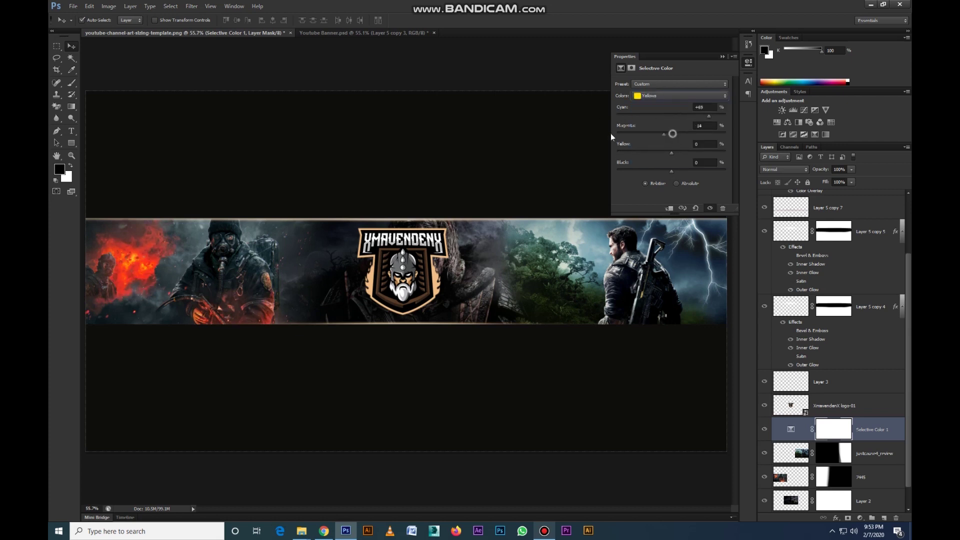
{"action": "left_click_drag", "start_coordinate": [611, 137], "coordinate": [663, 143]}
{"action": "left_click", "coordinate": [699, 96]}
{"action": "left_click", "coordinate": [667, 126]}
{"action": "left_click", "coordinate": [670, 96]}
{"action": "left_click", "coordinate": [667, 118]}
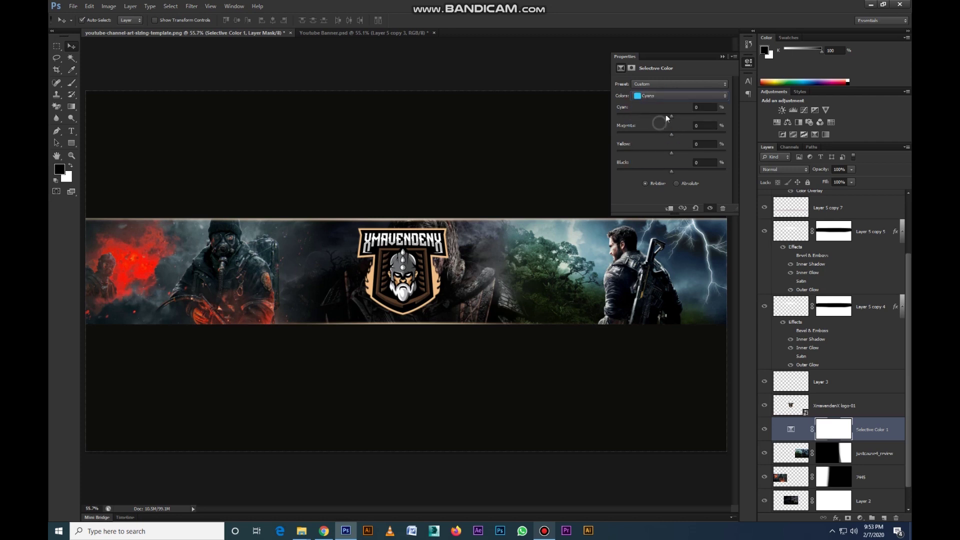
{"action": "left_click_drag", "start_coordinate": [718, 133], "coordinate": [726, 134]}
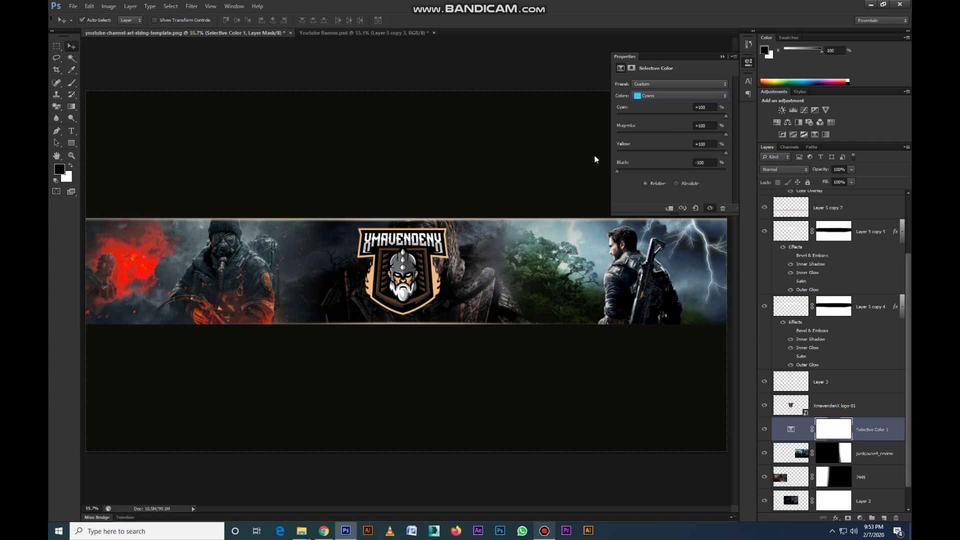
{"action": "left_click", "coordinate": [711, 208]}
{"action": "left_click", "coordinate": [710, 208]}
{"action": "left_click", "coordinate": [721, 56]}
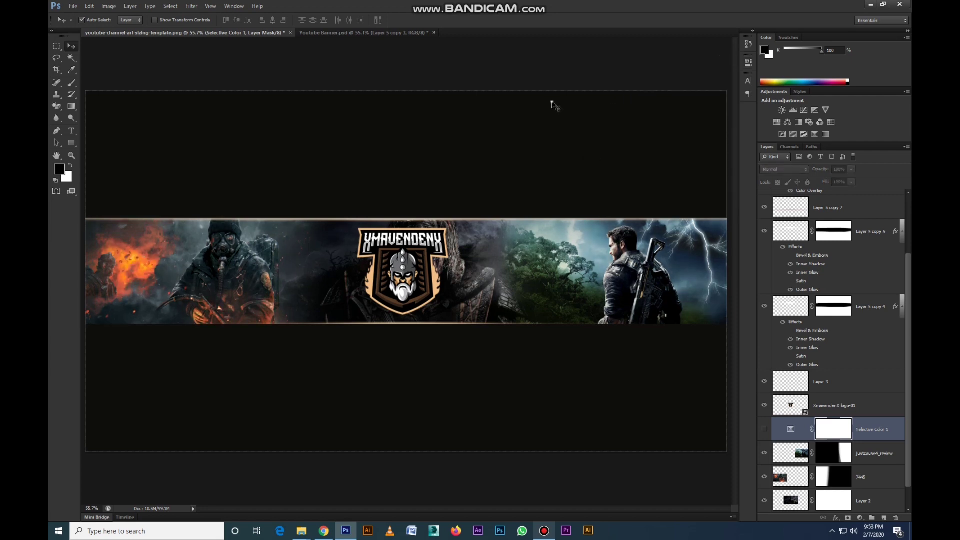
Type XMAVENDENX at 60 pt and place it just right of the logo
{"action": "left_click", "coordinate": [523, 282]}
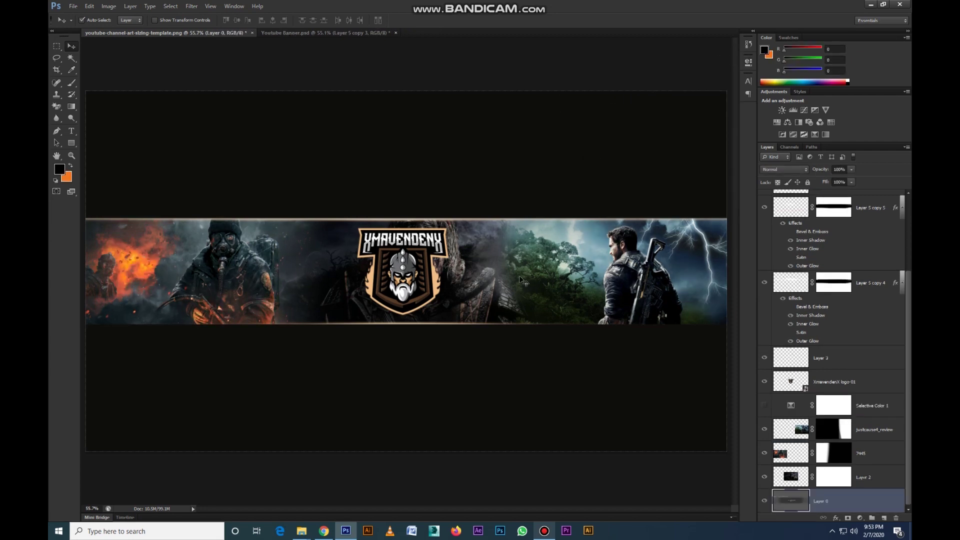
{"action": "left_click", "coordinate": [375, 234]}
{"action": "scroll", "coordinate": [375, 234], "scroll_direction": "up", "scroll_amount": 2}
{"action": "scroll", "coordinate": [375, 234], "scroll_direction": "up", "scroll_amount": 1}
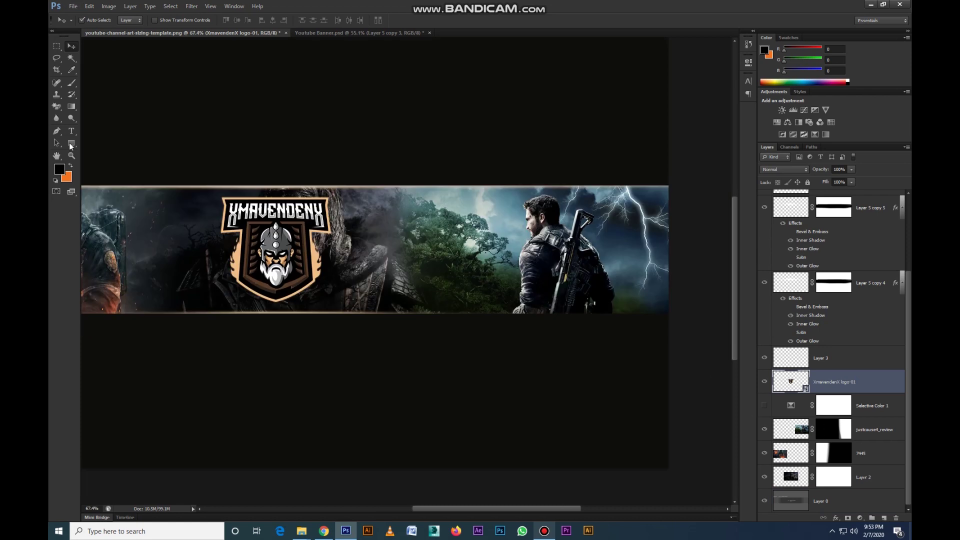
{"action": "left_click", "coordinate": [403, 246]}
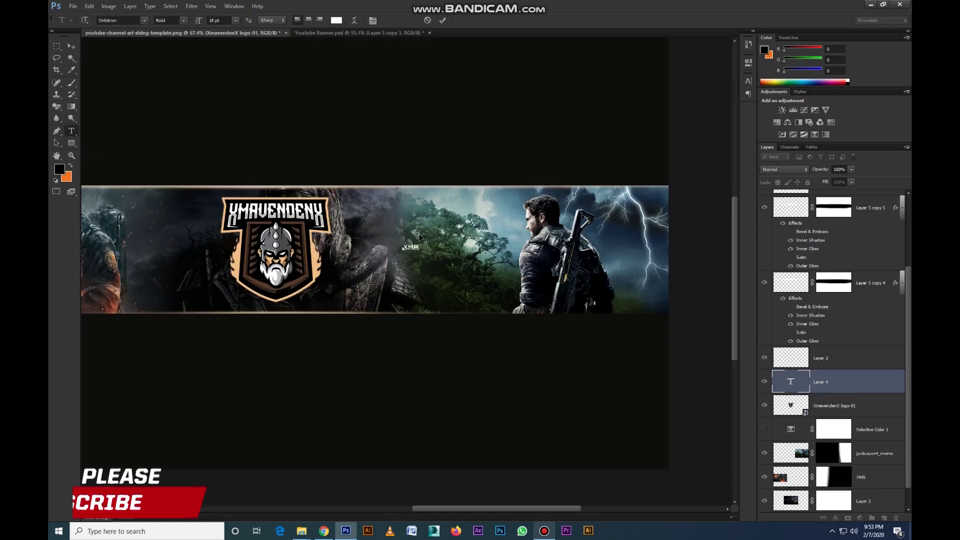
{"action": "type", "text": "XMAVENDENX"}
{"action": "left_click", "coordinate": [214, 20]}
{"action": "type", "text": "60"}
{"action": "key", "text": "Return"}
{"action": "key", "text": "ctrl+Return"}
{"action": "key", "text": "v"}
{"action": "left_click_drag", "start_coordinate": [523, 253], "coordinate": [467, 254]}
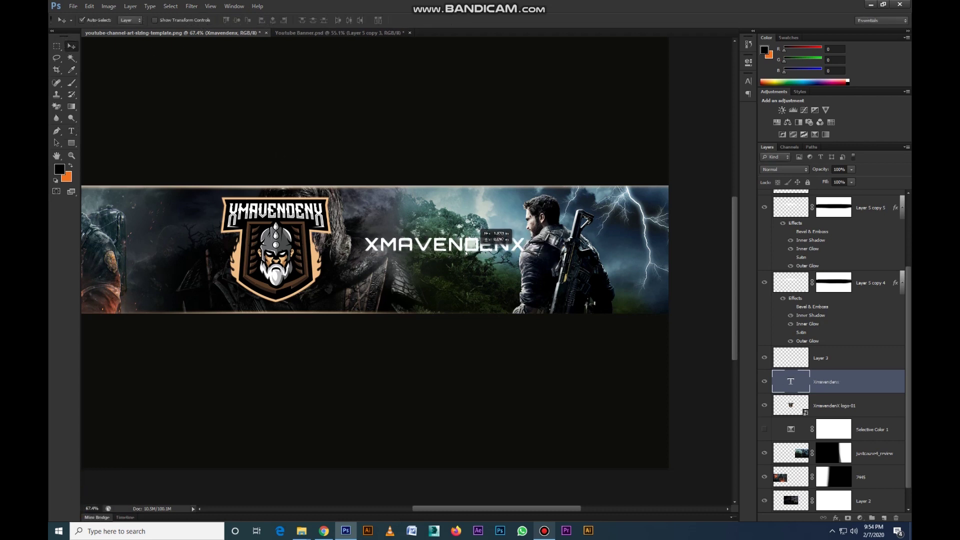
Select the 7445 game image layer and bring up Hue/Saturation for it
{"action": "scroll", "coordinate": [467, 254], "scroll_direction": "down", "scroll_amount": 2}
{"action": "left_click", "coordinate": [869, 477]}
{"action": "scroll", "coordinate": [850, 450], "scroll_direction": "down", "scroll_amount": 1}
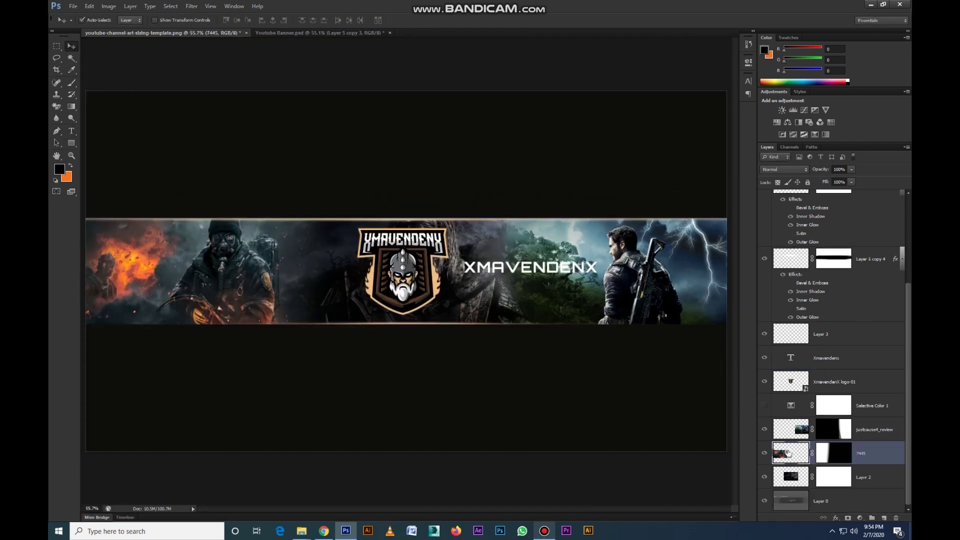
{"action": "key", "text": "ctrl+u"}
Colorize the 7445 and justcause4_review images with a sepia Hue 25, Saturation 25 tint
{"action": "left_click_drag", "start_coordinate": [745, 341], "coordinate": [610, 188]}
{"action": "left_click", "coordinate": [665, 299]}
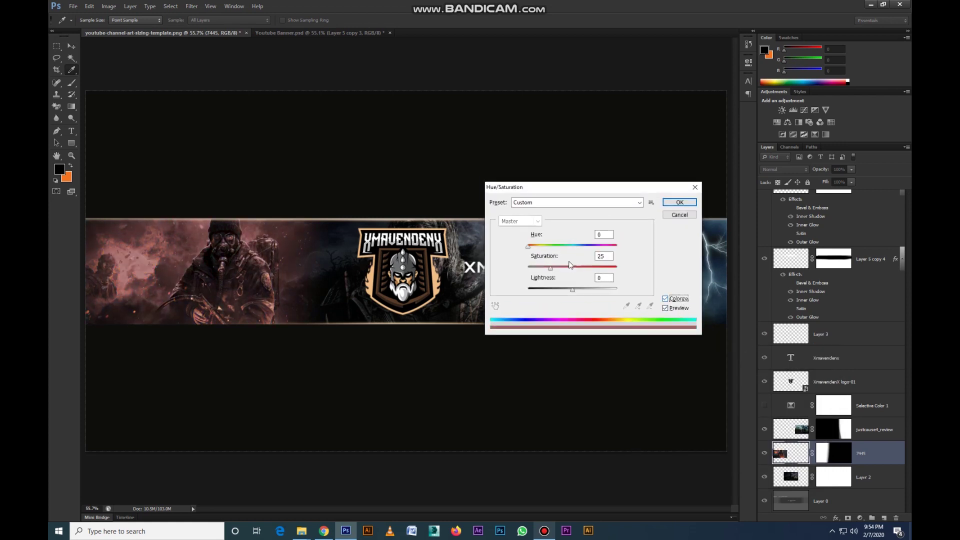
{"action": "left_click_drag", "start_coordinate": [529, 246], "coordinate": [570, 248]}
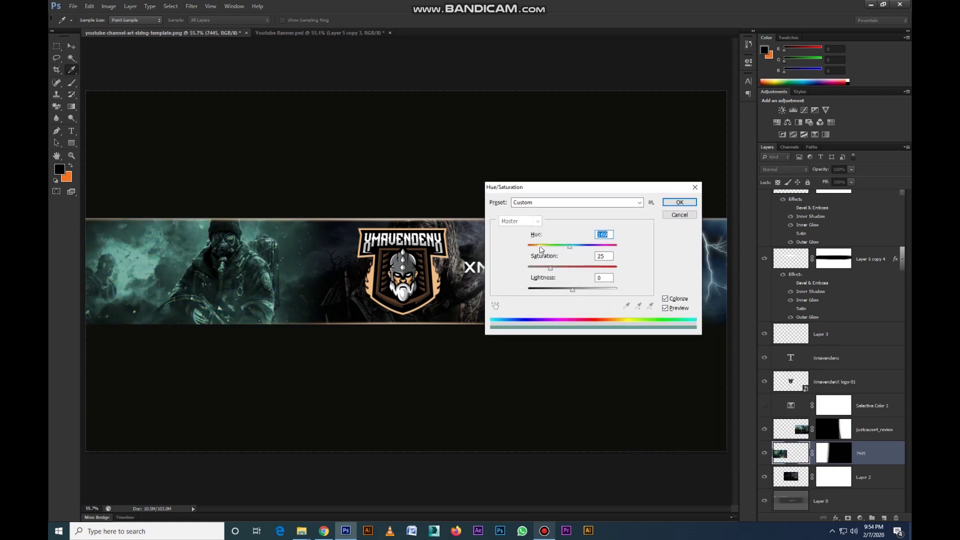
{"action": "left_click", "coordinate": [679, 202]}
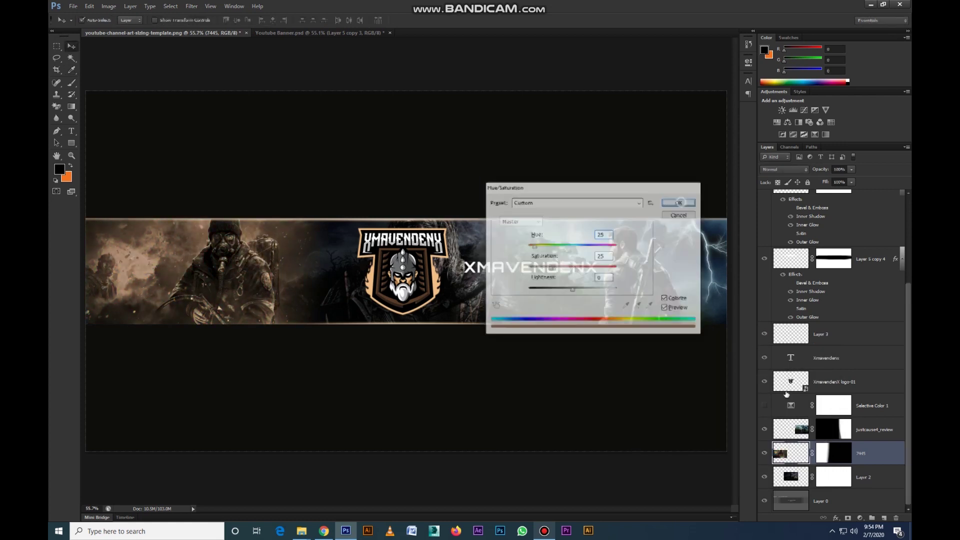
{"action": "left_click", "coordinate": [873, 429]}
{"action": "key", "text": "ctrl+u"}
{"action": "left_click_drag", "start_coordinate": [534, 246], "coordinate": [534, 246]}
{"action": "left_click", "coordinate": [545, 245]}
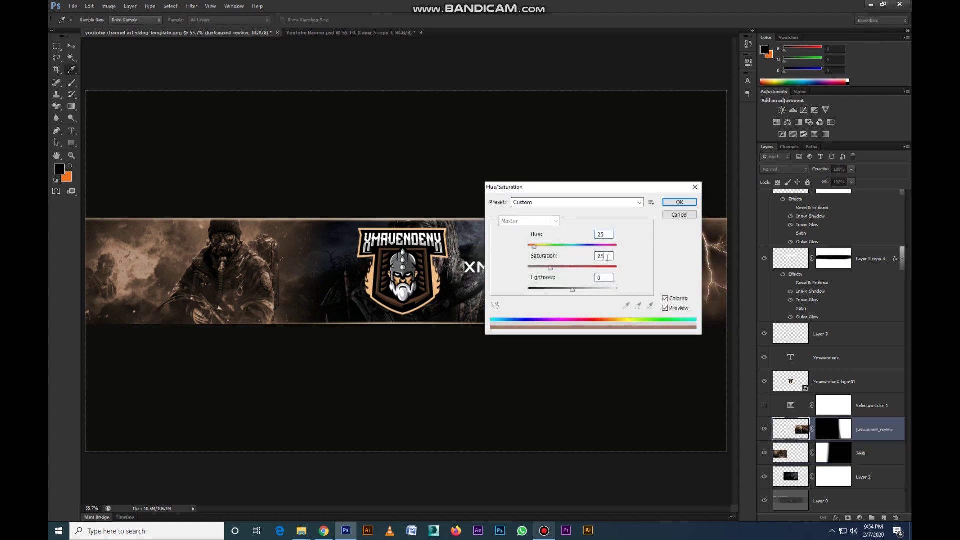
{"action": "left_click", "coordinate": [690, 207]}
Apply the same sepia Colorize tint to Layer 2
{"action": "left_click", "coordinate": [792, 479]}
{"action": "key", "text": "ctrl+u"}
{"action": "left_click", "coordinate": [670, 300]}
{"action": "mouse_move", "coordinate": [583, 187]}
{"action": "left_mouse_down"}
{"action": "mouse_move", "coordinate": [472, 349]}
{"action": "mouse_move", "coordinate": [458, 324]}
{"action": "left_mouse_up"}
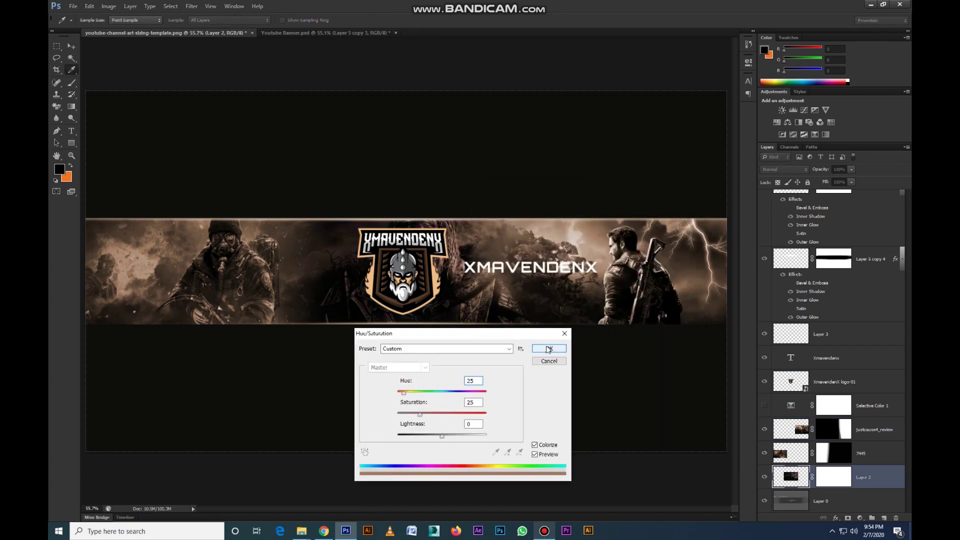
{"action": "left_click", "coordinate": [550, 343]}
Select the Layer 5 copy 7 stripe, then the XmavendenX logo layer
{"action": "key", "text": "v"}
{"action": "scroll", "coordinate": [826, 439], "scroll_direction": "up", "scroll_amount": 5}
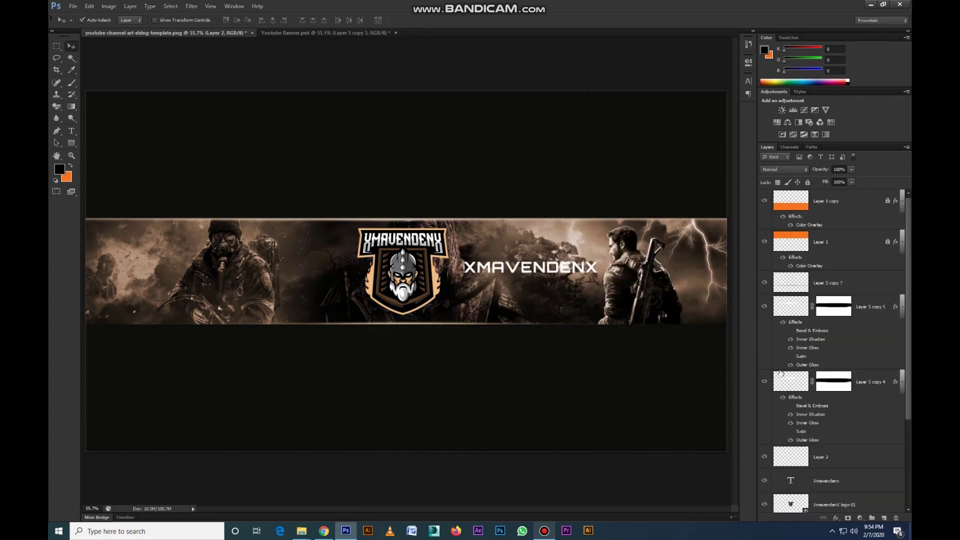
{"action": "left_click", "coordinate": [799, 299]}
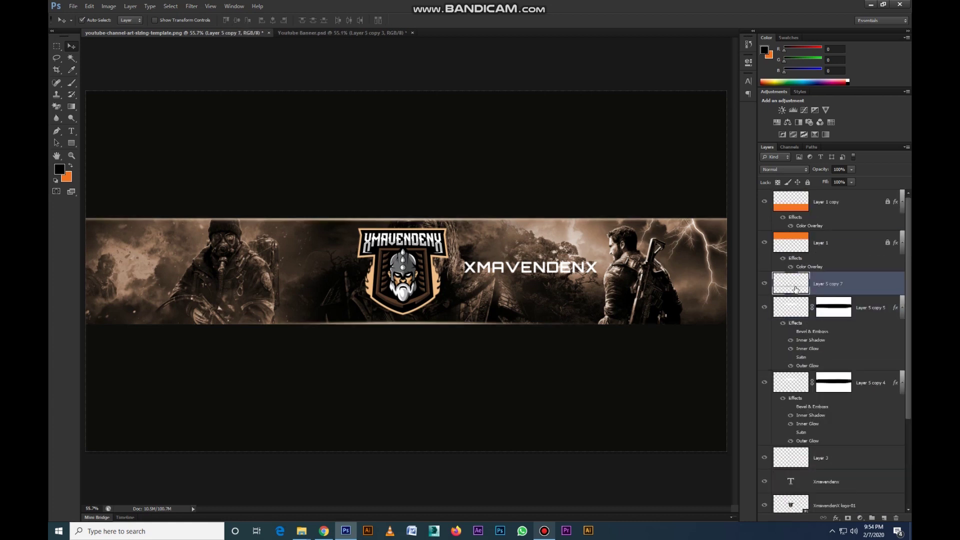
{"action": "left_click", "coordinate": [431, 264]}
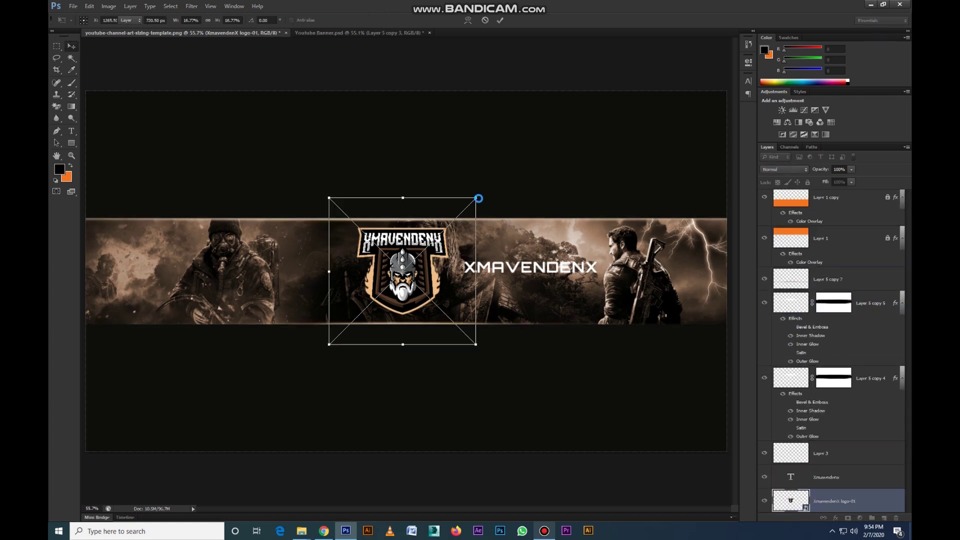
{"action": "scroll", "coordinate": [844, 434], "scroll_direction": "down", "scroll_amount": 3}
Try a blue-purple Colorize on justcause4_review, discard it, and select Layer 2
{"action": "left_click", "coordinate": [797, 420]}
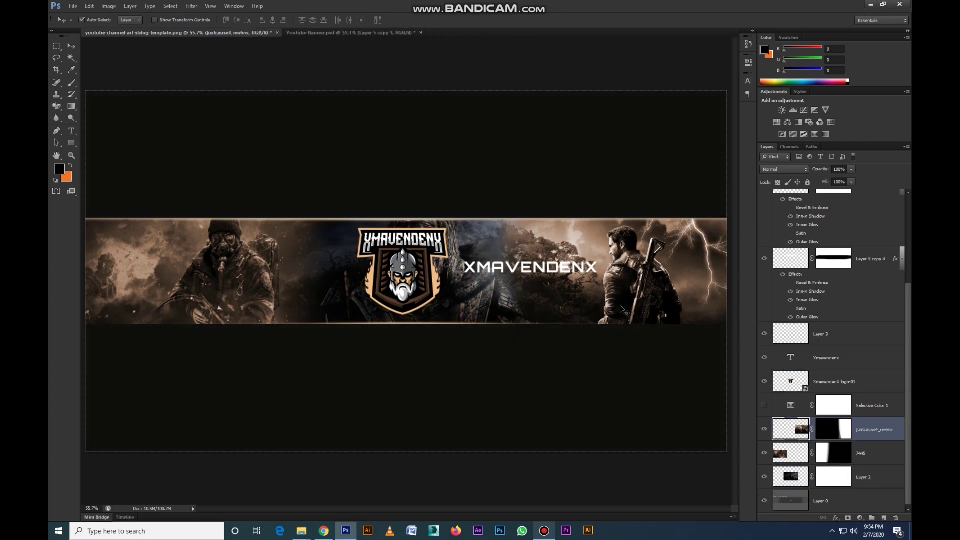
{"action": "key", "text": "ctrl+u"}
{"action": "left_click", "coordinate": [534, 444]}
{"action": "left_click_drag", "start_coordinate": [404, 396], "coordinate": [458, 396]}
{"action": "left_click", "coordinate": [548, 361]}
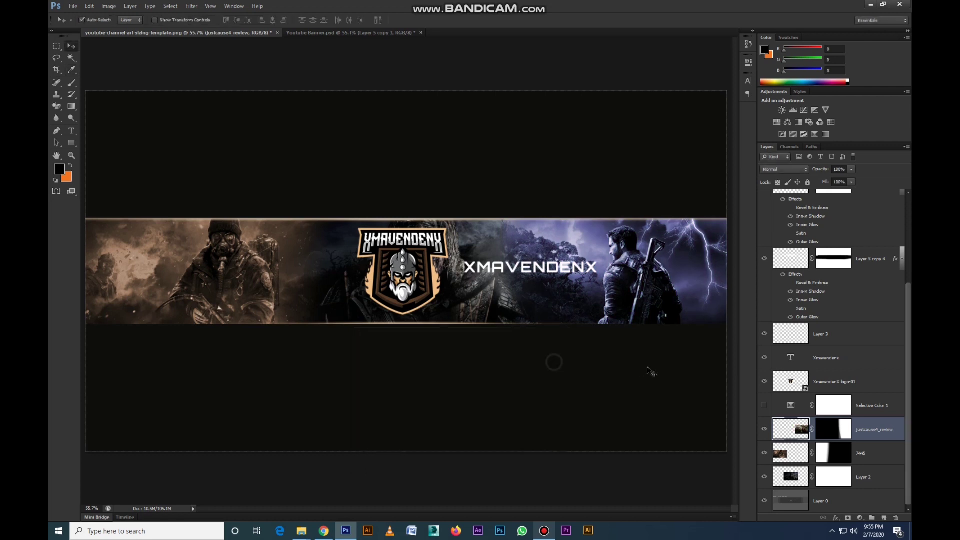
{"action": "key", "text": "v"}
{"action": "left_click", "coordinate": [623, 381]}
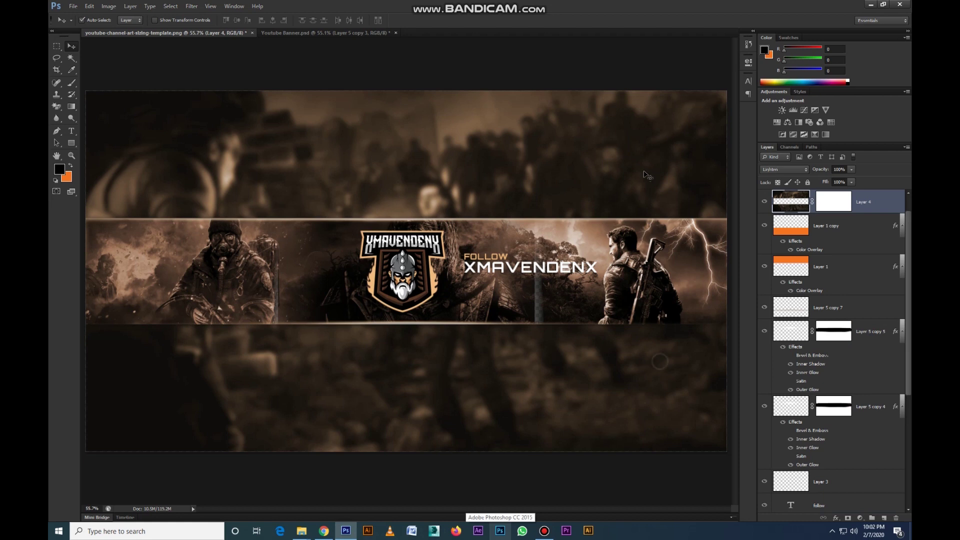
Try stretching the blurred Layer 4 background, undo it, and select its mask
{"action": "left_click_drag", "start_coordinate": [648, 174], "coordinate": [645, 169]}
{"action": "key", "text": "ctrl+z"}
{"action": "left_click", "coordinate": [842, 202]}
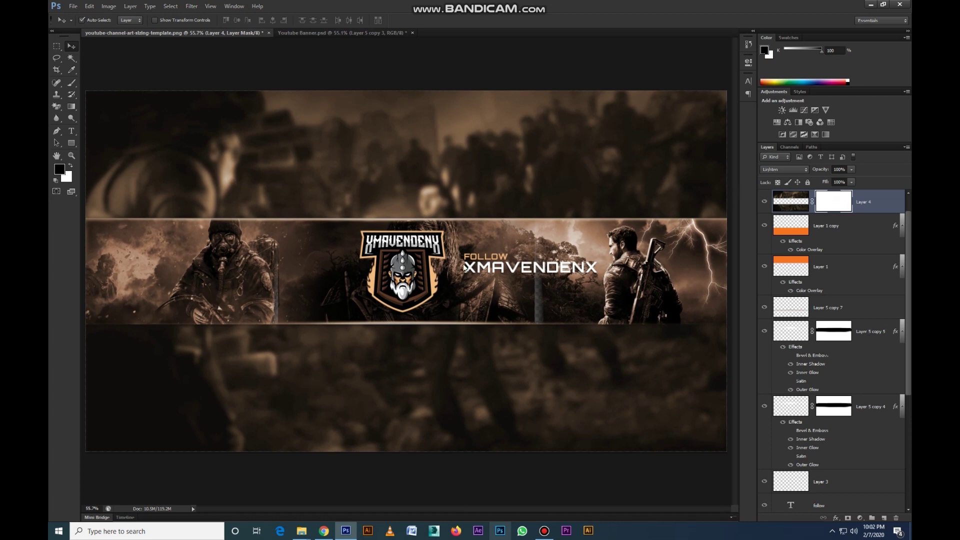
Start a Save As copy of the banner with JPEG as the format
{"action": "key", "text": "ctrl+shift+s"}
{"action": "left_click", "coordinate": [474, 255]}
{"action": "left_click", "coordinate": [500, 318]}
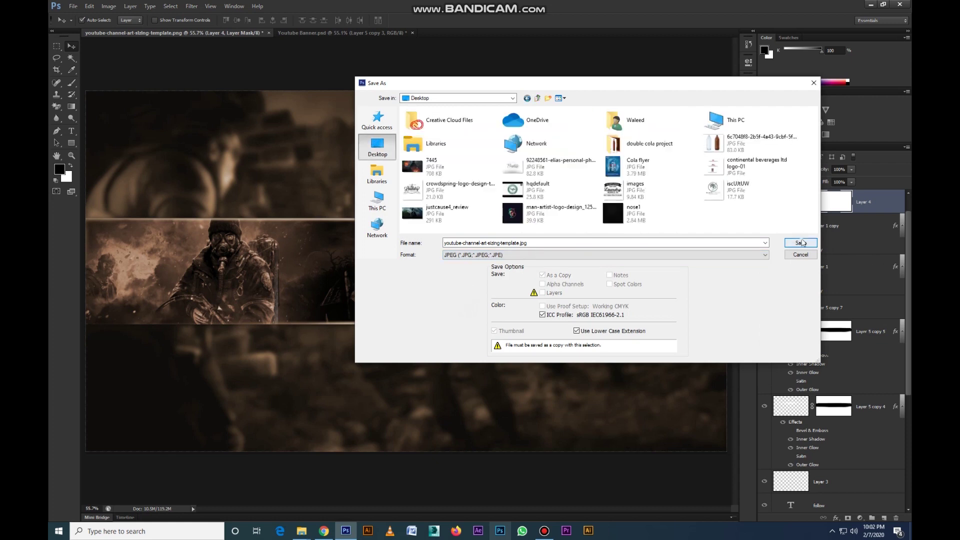
Save the banner as youtube-channel-art-sizing-template.jpg with the default JPEG options
{"action": "left_click", "coordinate": [801, 243]}
{"action": "left_click", "coordinate": [479, 158]}
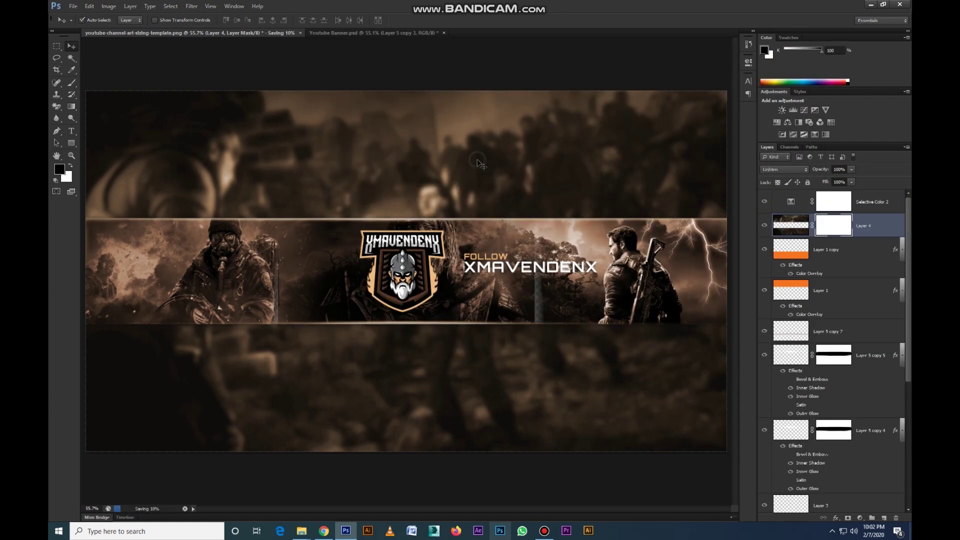
{"action": "left_click", "coordinate": [909, 531]}
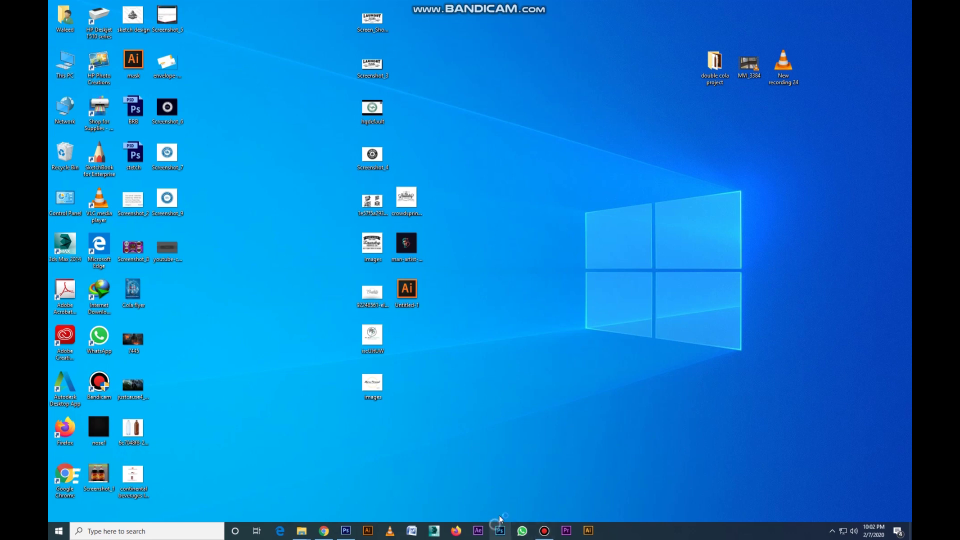
{"action": "left_click", "coordinate": [501, 529]}
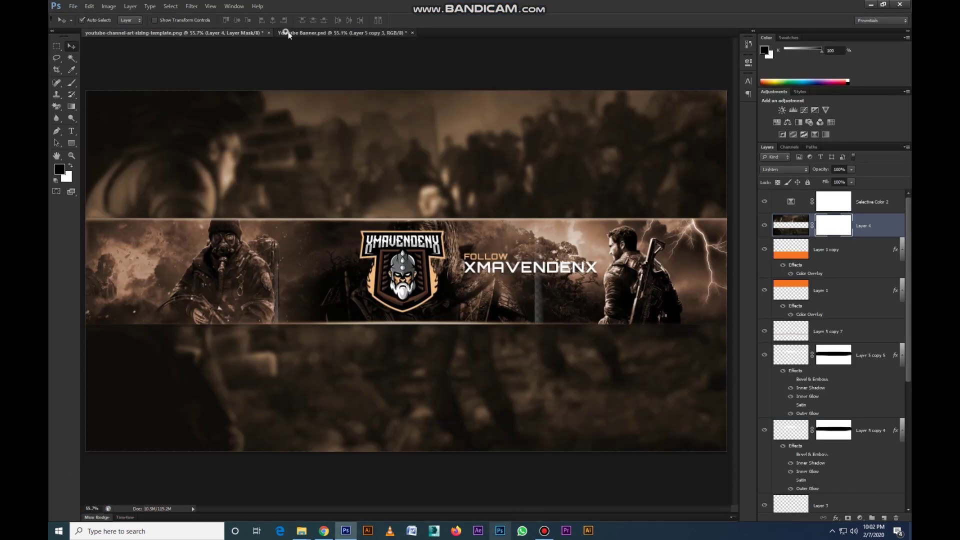
Close the Youtube Banner.psd document without saving changes
{"action": "left_click", "coordinate": [344, 33]}
{"action": "left_click", "coordinate": [412, 32]}
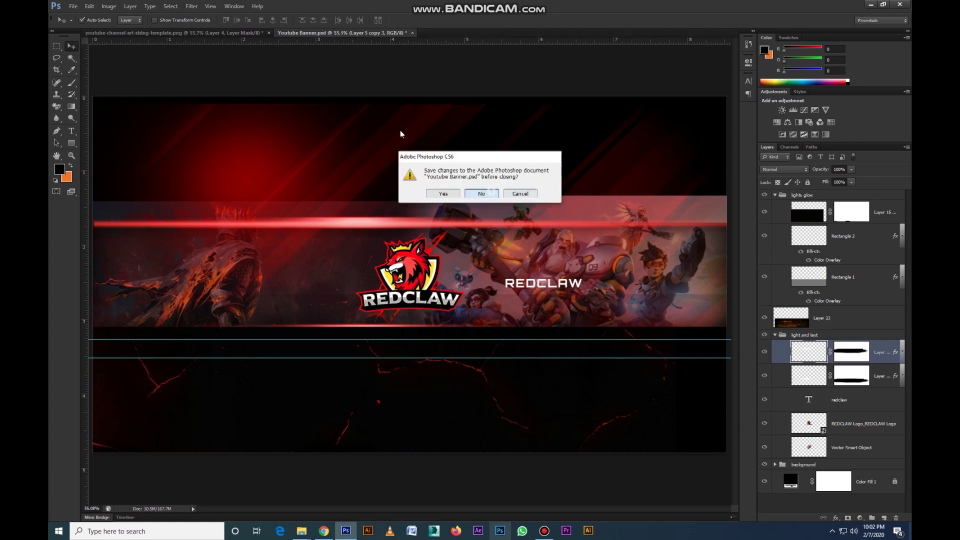
{"action": "key", "text": "n"}
Save the template as a PSD on the Desktop with Maximize Compatibility
{"action": "left_click", "coordinate": [269, 32]}
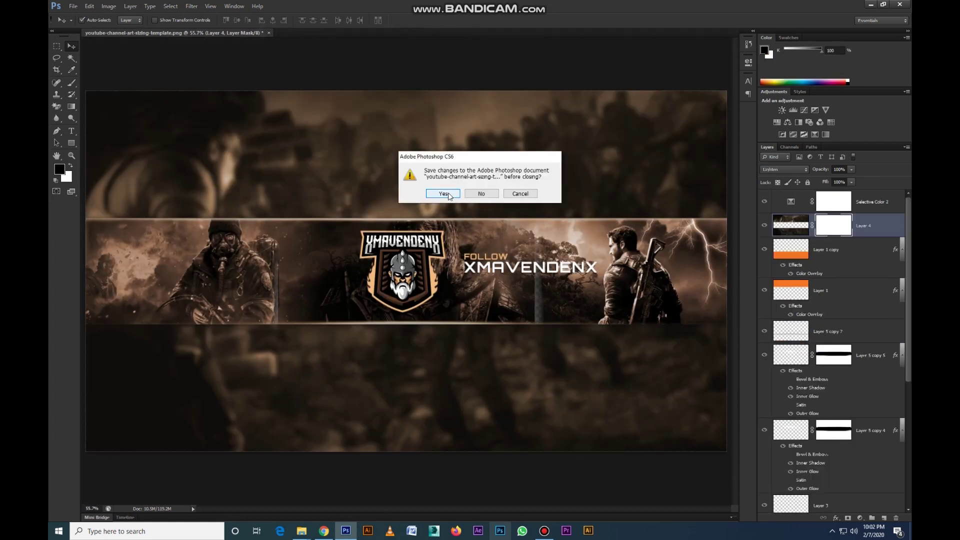
{"action": "left_click", "coordinate": [442, 194]}
{"action": "left_click", "coordinate": [397, 150]}
{"action": "left_click", "coordinate": [800, 318]}
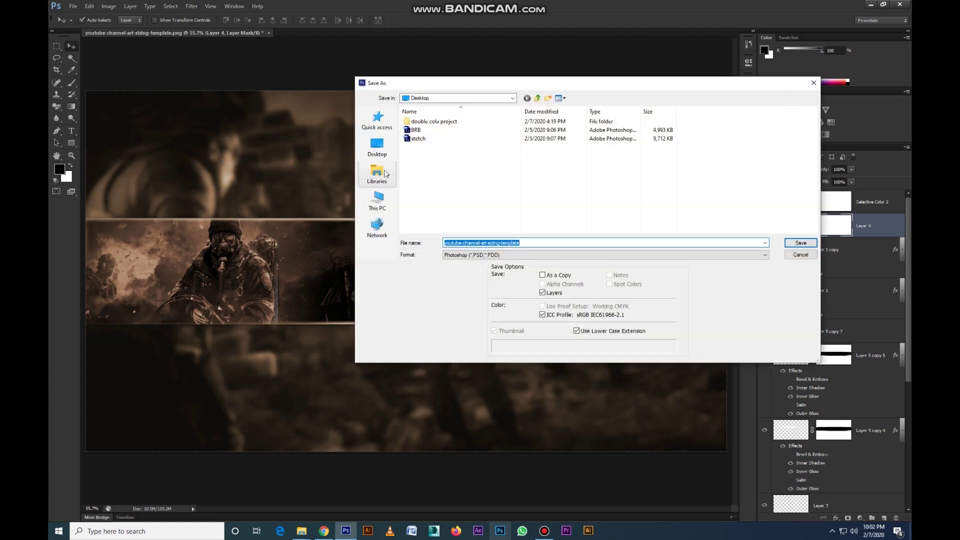
{"action": "left_click", "coordinate": [800, 242]}
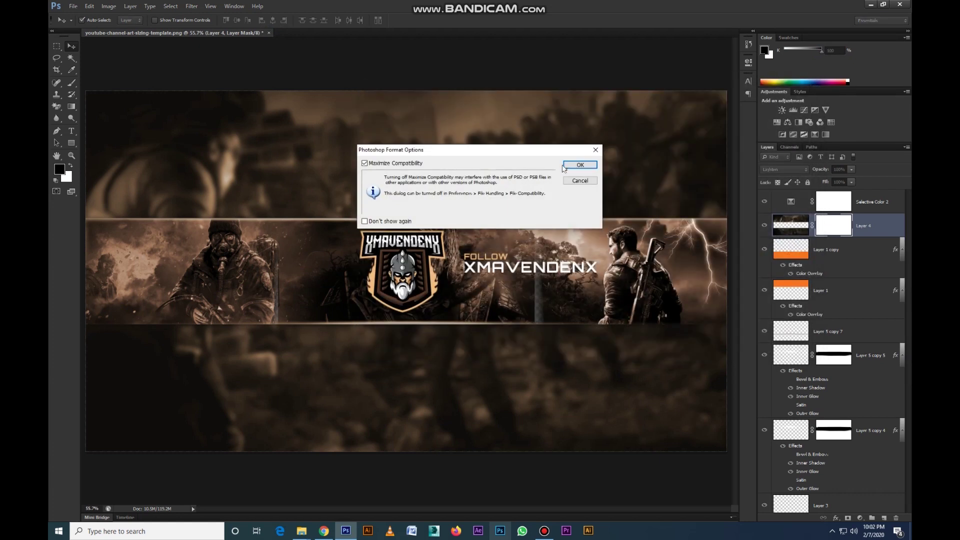
{"action": "left_click", "coordinate": [574, 164]}
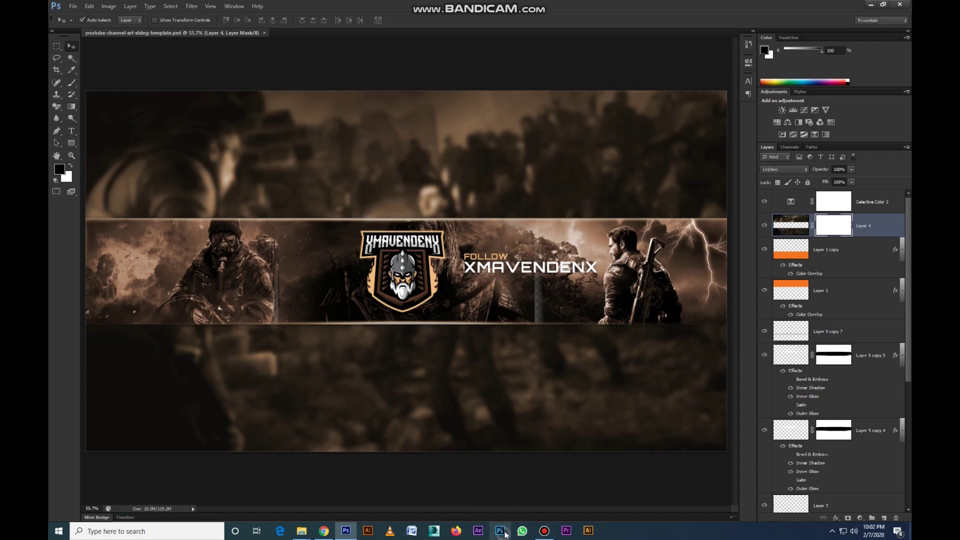
In Photoshop CC, open youtube-channel-art-sizing-template.jpg and duplicate its background into Layer 1
{"action": "key", "text": "super+d"}
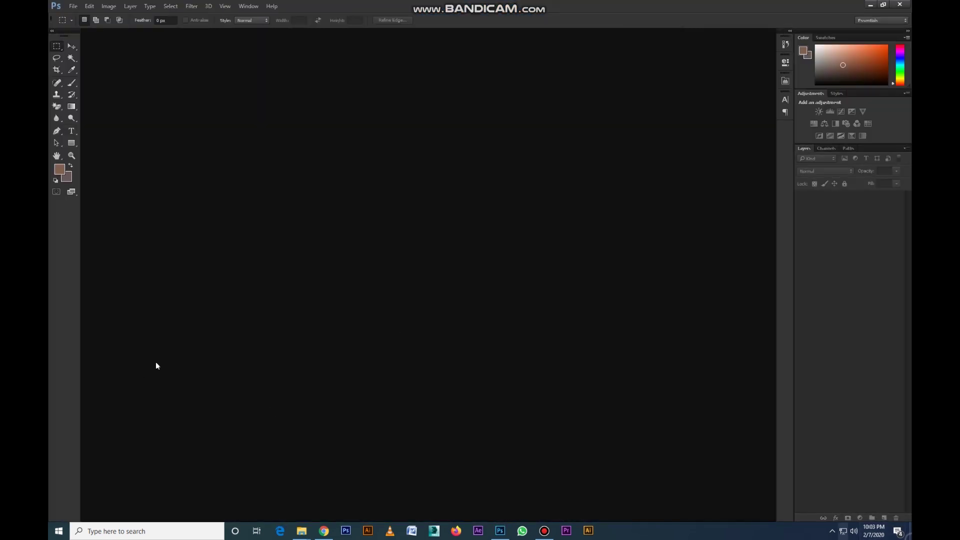
{"action": "left_click", "coordinate": [872, 4]}
{"action": "mouse_move", "coordinate": [167, 298]}
{"action": "left_mouse_down"}
{"action": "mouse_move", "coordinate": [558, 463]}
{"action": "mouse_move", "coordinate": [472, 201]}
{"action": "mouse_move", "coordinate": [685, 145]}
{"action": "left_mouse_up"}
{"action": "left_click", "coordinate": [672, 130]}
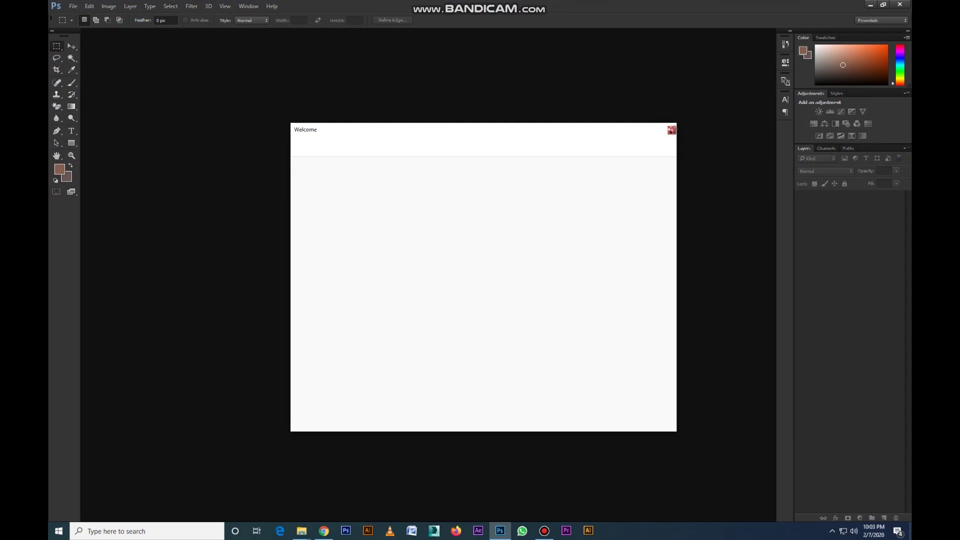
{"action": "key", "text": "ctrl+j"}
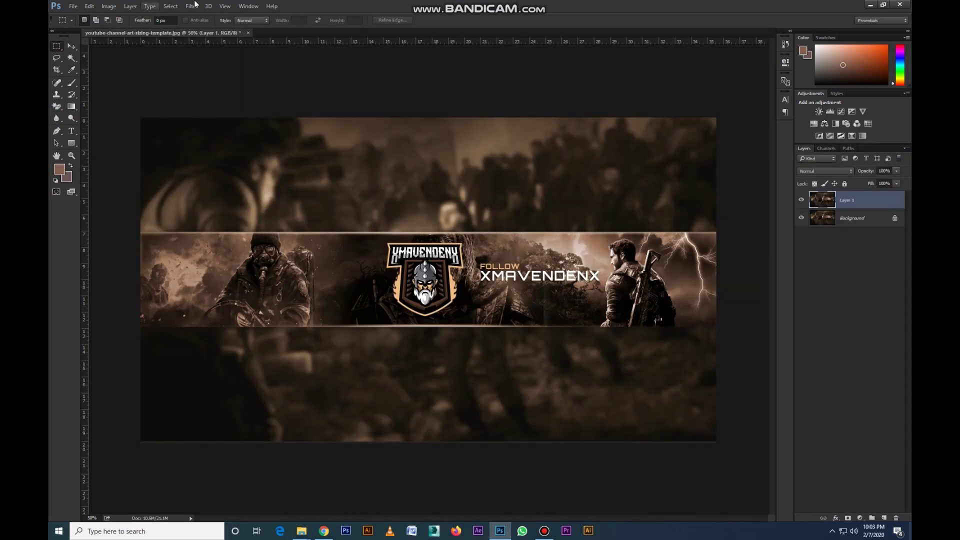
Launch the Camera Raw Filter on Layer 1, backing out of an accidentally opened Liquify
{"action": "left_click", "coordinate": [191, 6]}
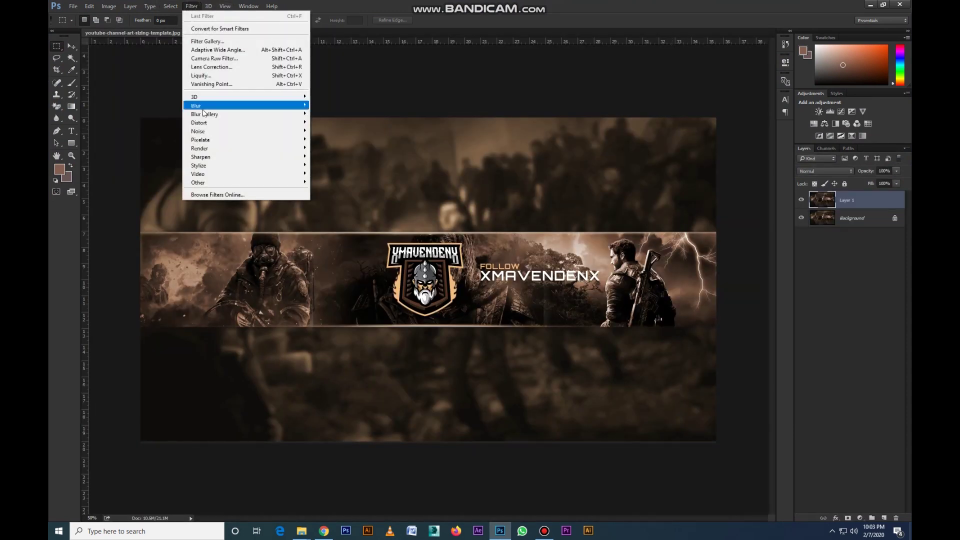
{"action": "left_click", "coordinate": [200, 75]}
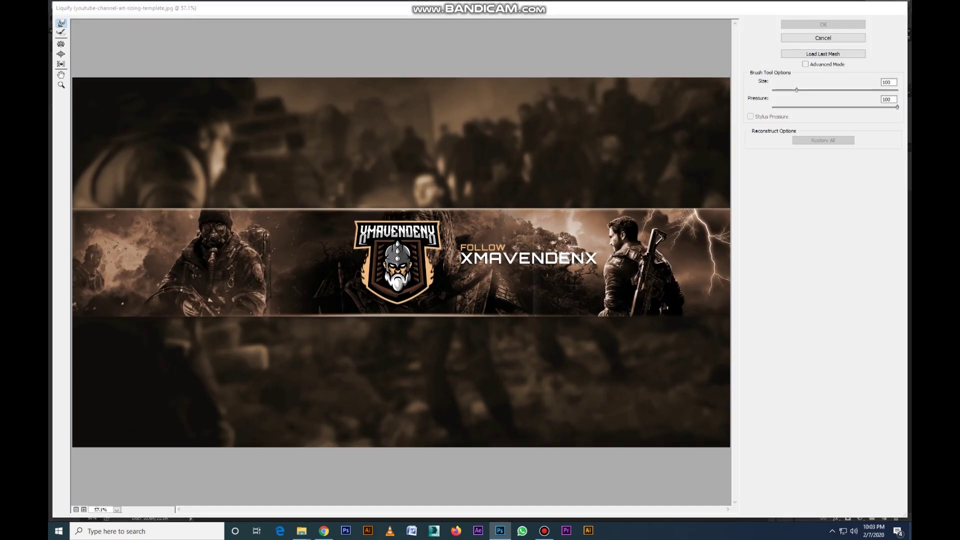
{"action": "key", "text": "Escape"}
{"action": "left_click", "coordinate": [244, 7]}
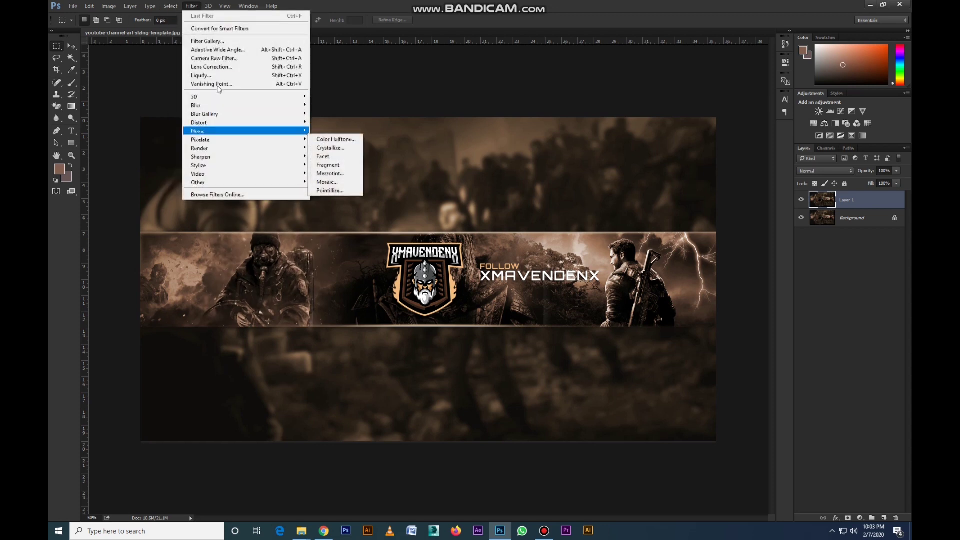
{"action": "left_click", "coordinate": [224, 59]}
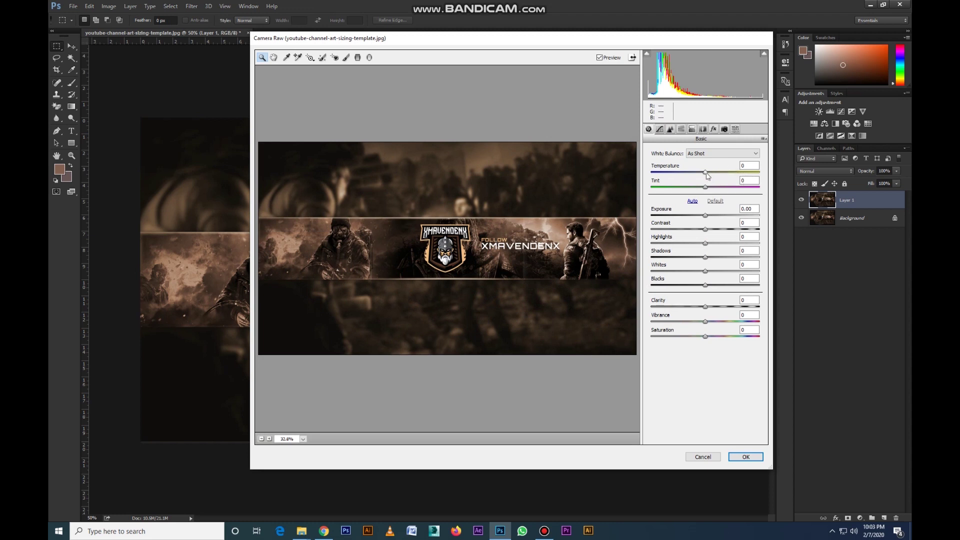
Cool the temperature, set Exposure +0.05, Contrast -5, Blacks -3, raise Clarity, and apply
{"action": "mouse_move", "coordinate": [706, 173]}
{"action": "left_mouse_down"}
{"action": "mouse_move", "coordinate": [684, 165]}
{"action": "mouse_move", "coordinate": [701, 165]}
{"action": "left_mouse_up"}
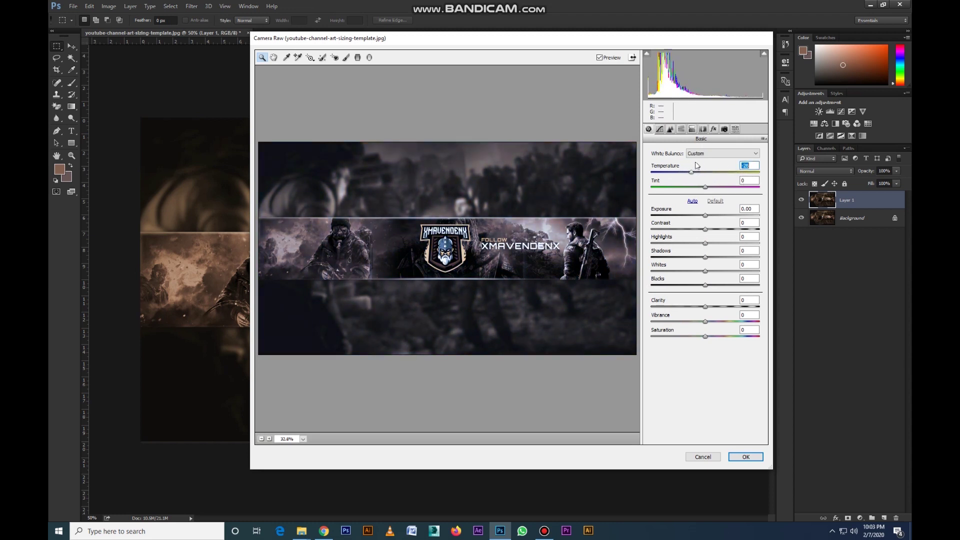
{"action": "left_click_drag", "start_coordinate": [705, 215], "coordinate": [706, 215]}
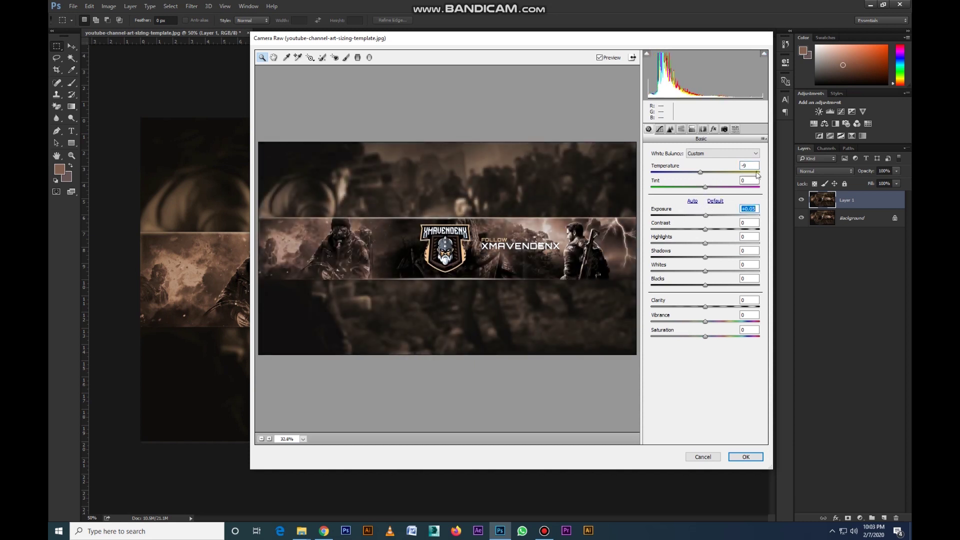
{"action": "type", "text": "0"}
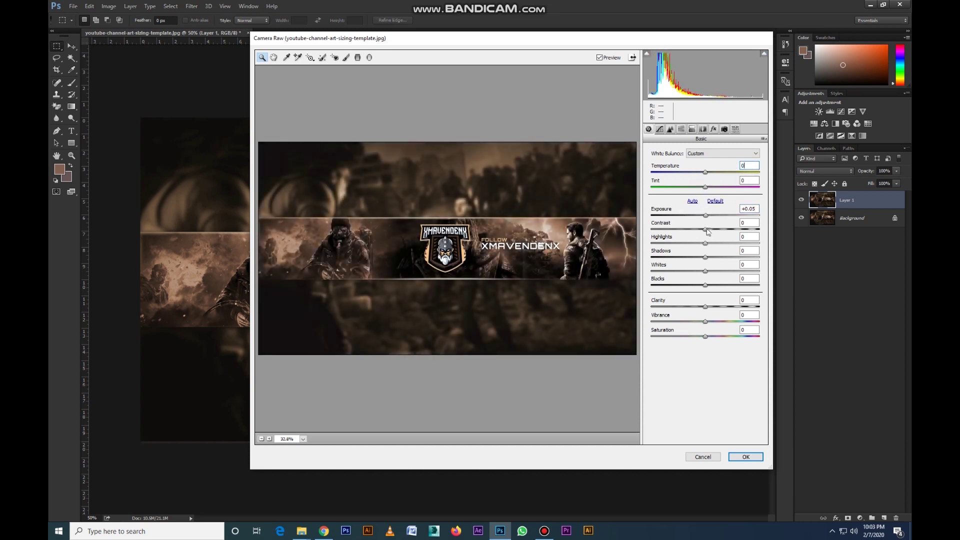
{"action": "mouse_move", "coordinate": [712, 232]}
{"action": "left_mouse_down"}
{"action": "mouse_move", "coordinate": [696, 233]}
{"action": "mouse_move", "coordinate": [714, 248]}
{"action": "left_mouse_up"}
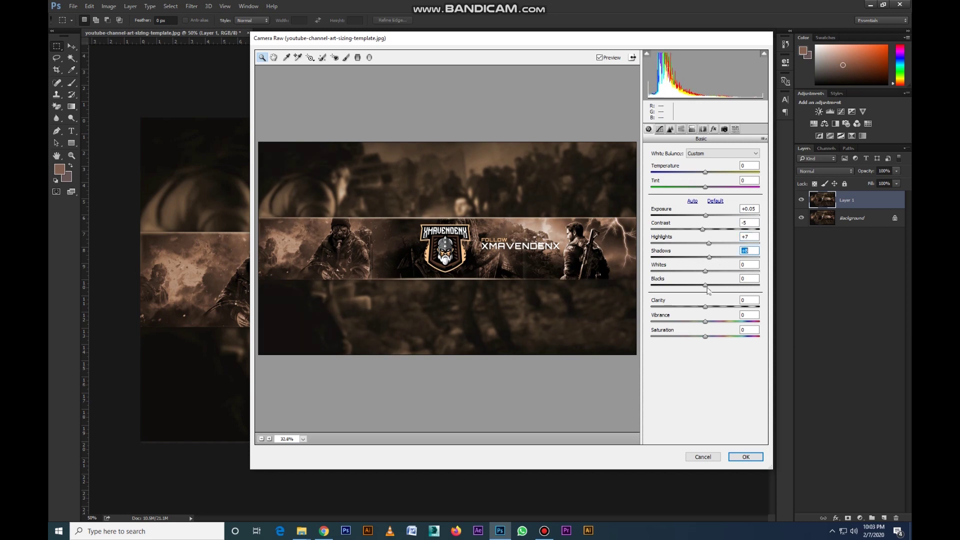
{"action": "left_click_drag", "start_coordinate": [686, 285], "coordinate": [723, 286]}
{"action": "left_click_drag", "start_coordinate": [706, 308], "coordinate": [714, 308]}
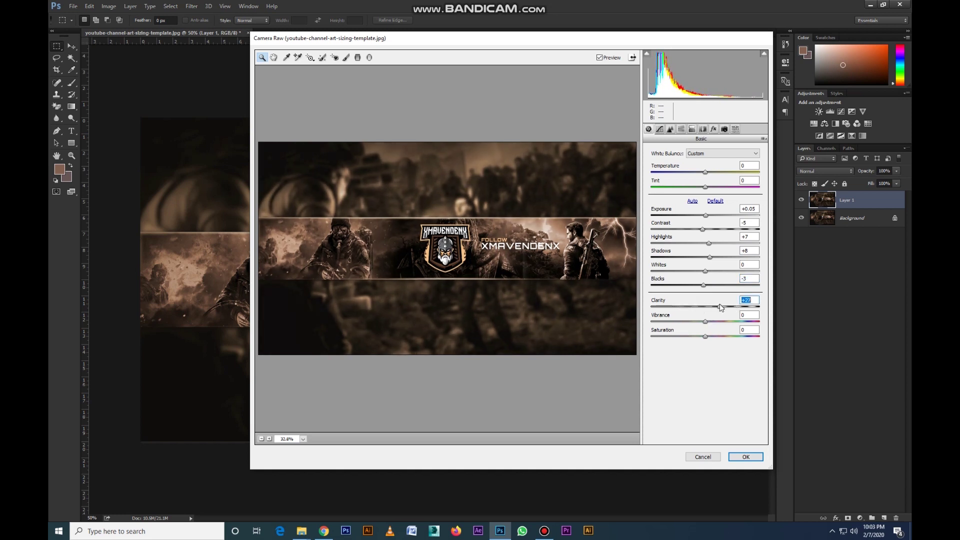
{"action": "left_click", "coordinate": [746, 456]}
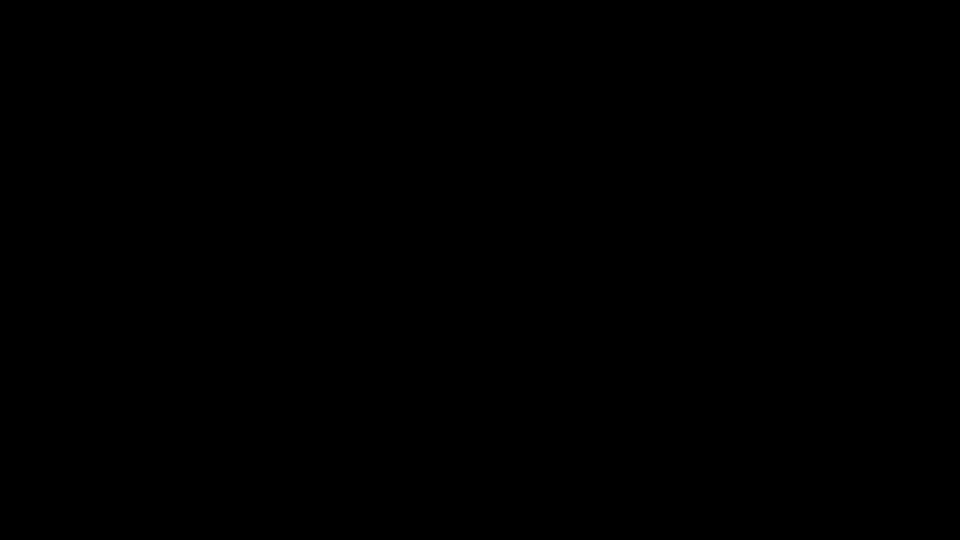